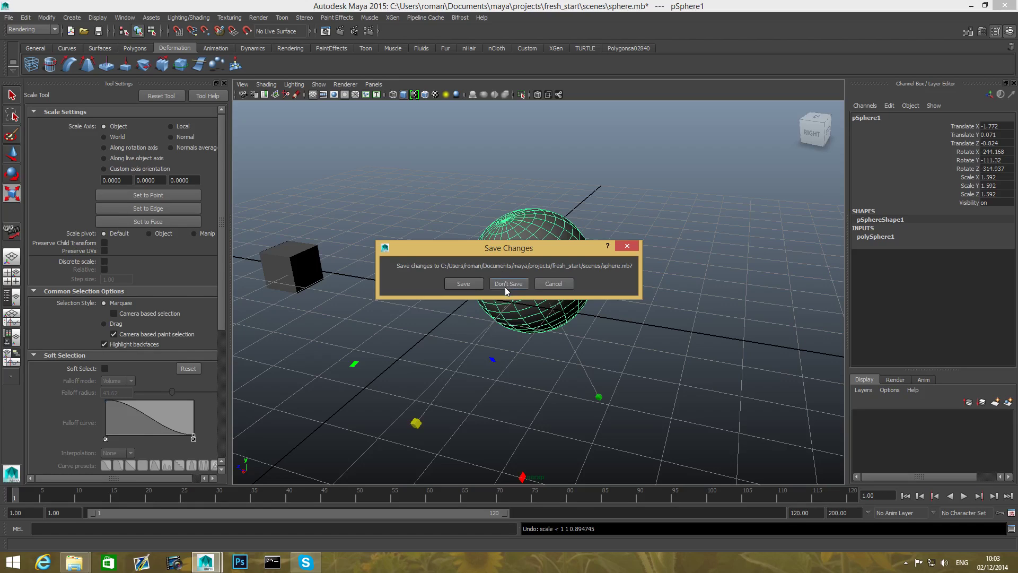
- Start a new empty scene without saving the changes to sphere.mb
click(508, 284)
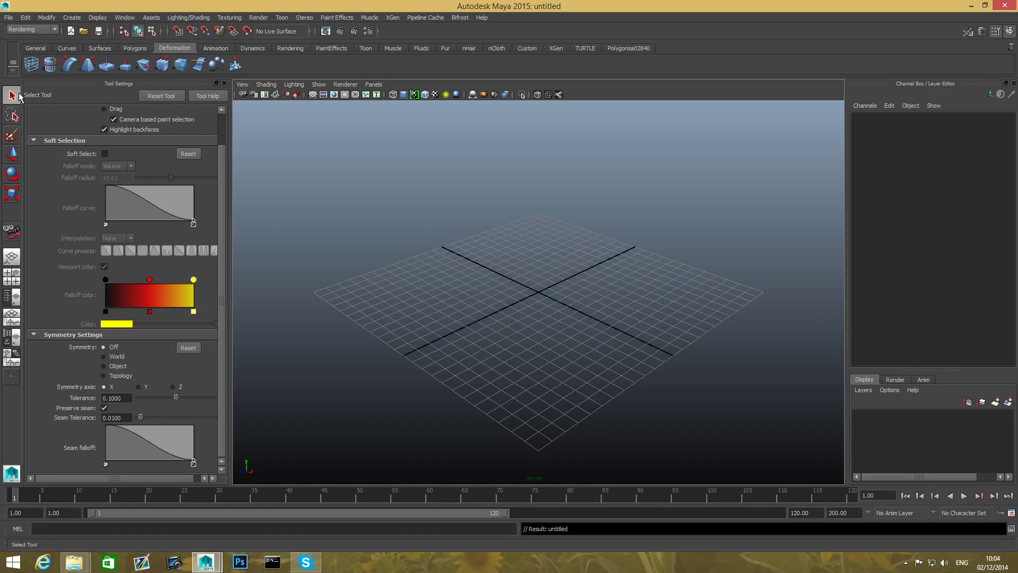
- Activate the Move, Rotate and Scale tools in turn to view the settings of each
click(12, 154)
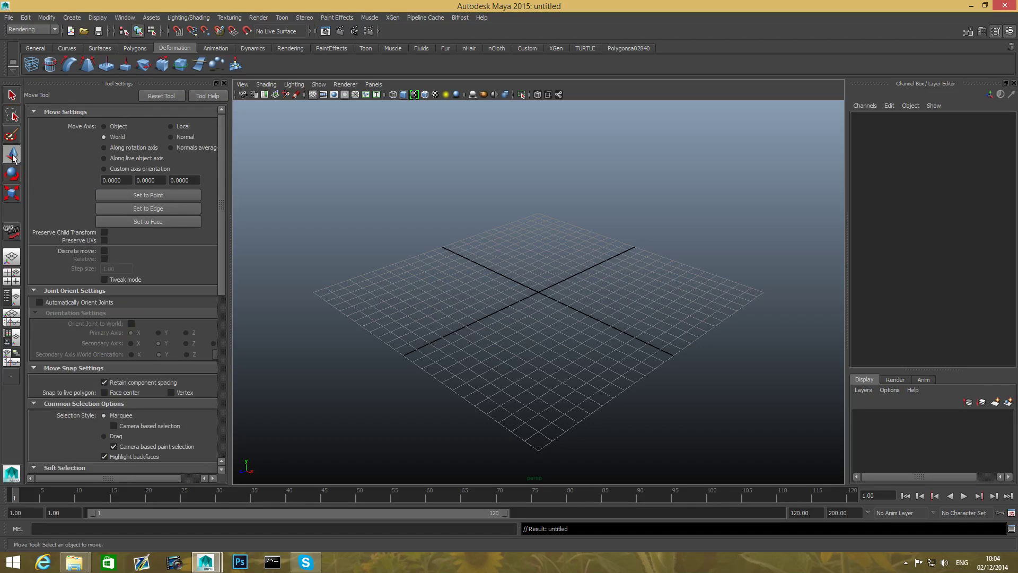
key(e)
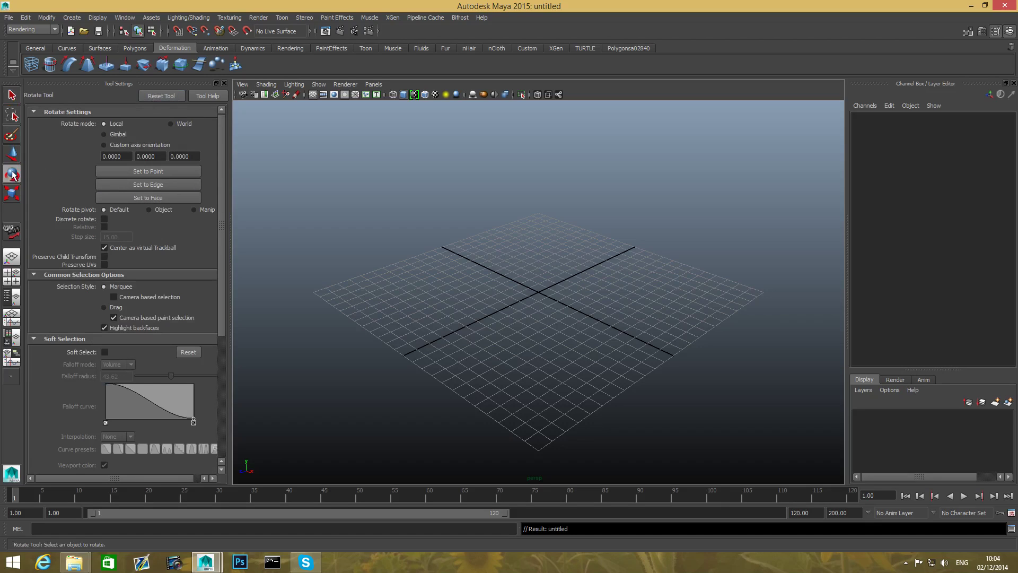
click(12, 193)
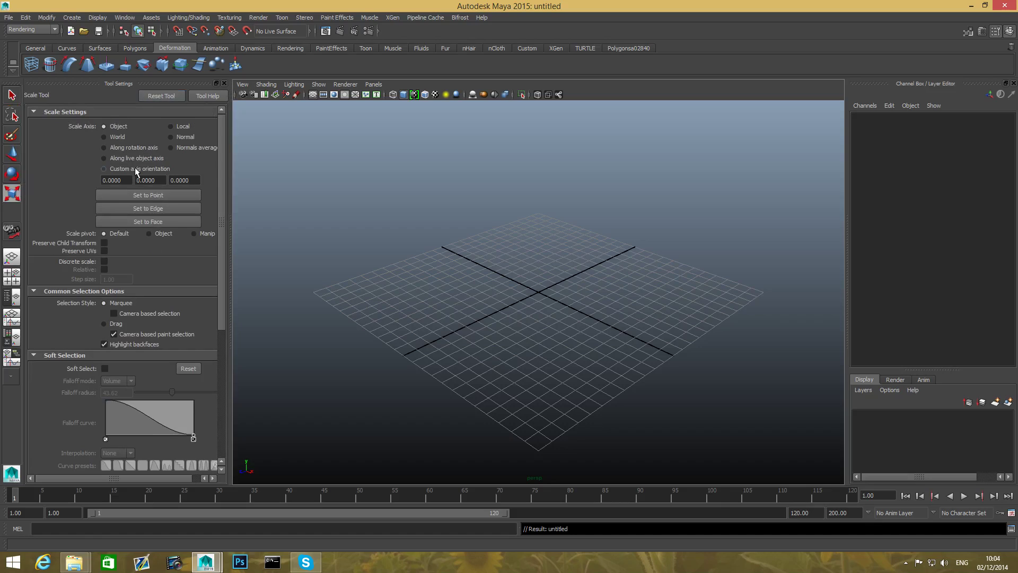
- Open the Preferences, look at the option for restoring default settings, and save the preferences
click(125, 17)
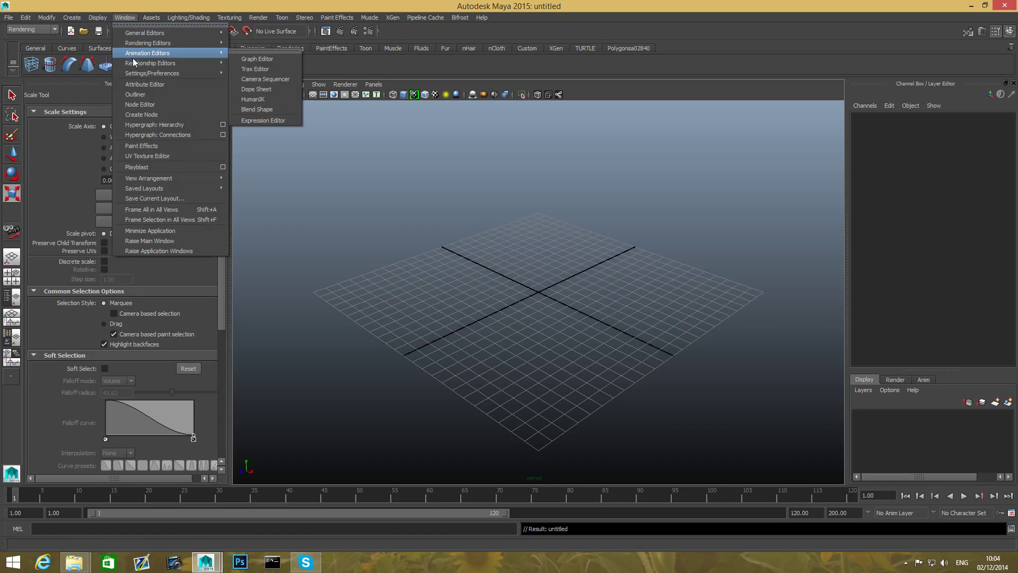
mouse_move(160, 75)
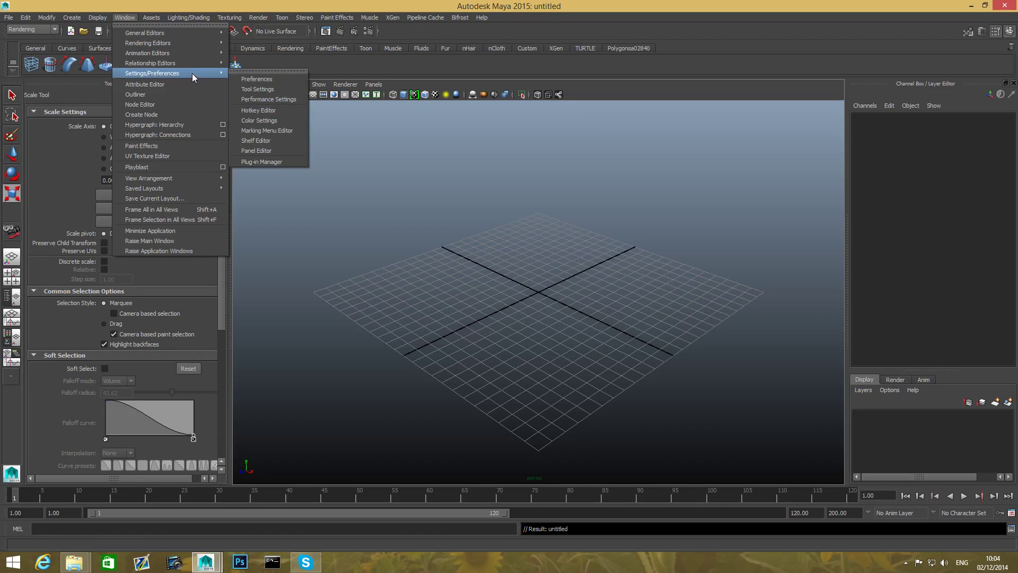
click(270, 80)
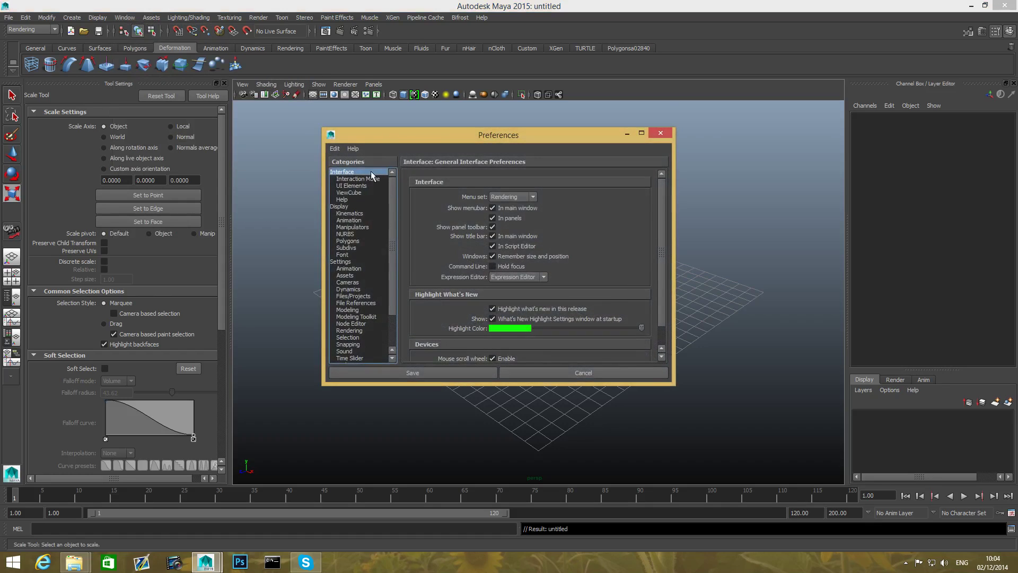
click(335, 148)
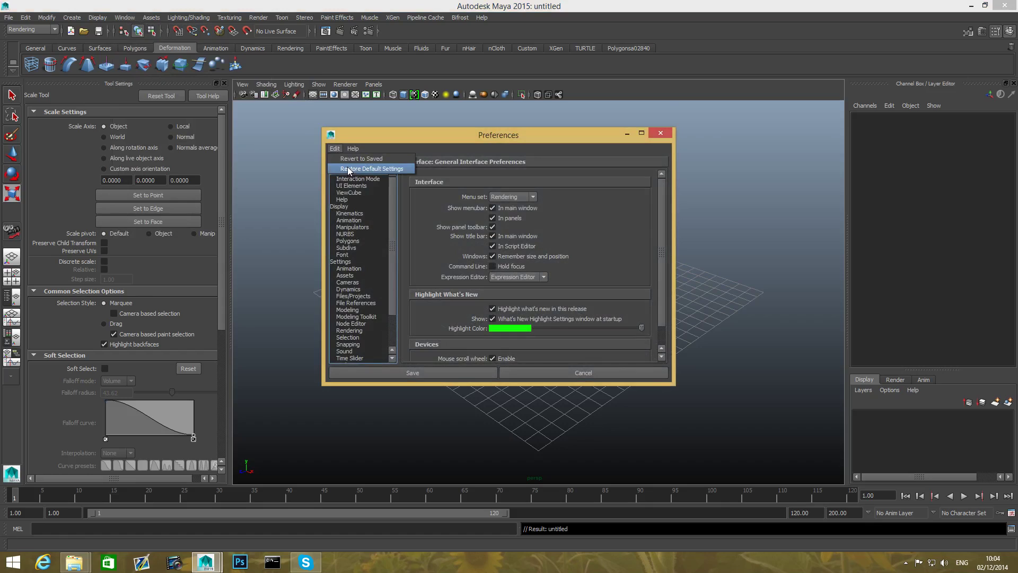
click(663, 136)
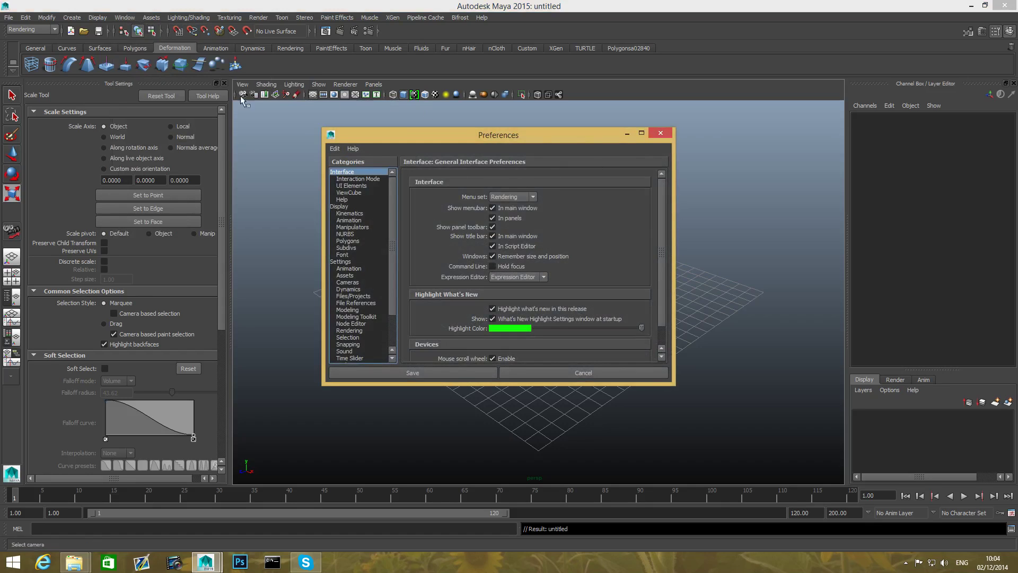
click(419, 373)
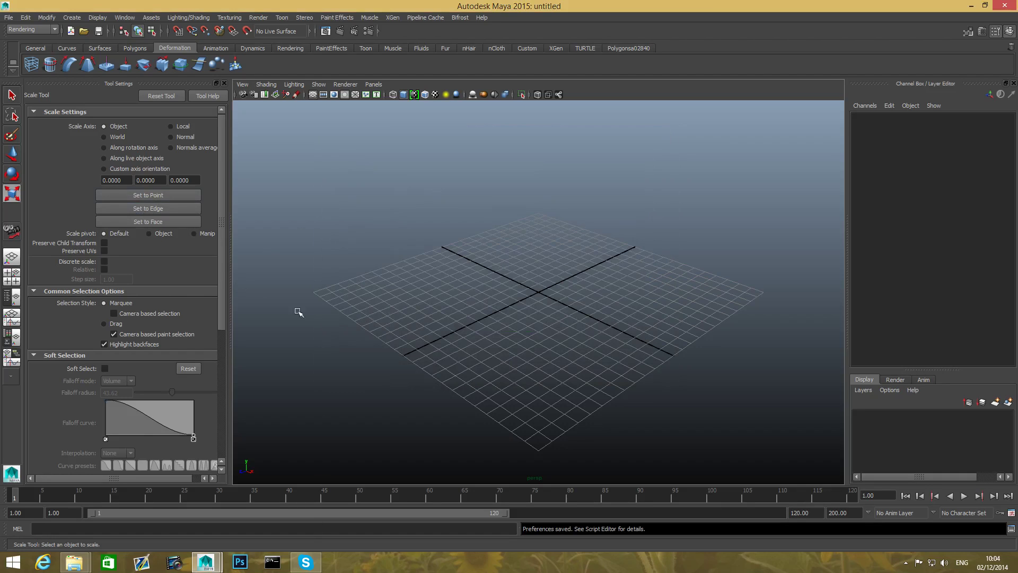
- Close the tool settings to enlarge the viewport and activate the Select tool
click(224, 84)
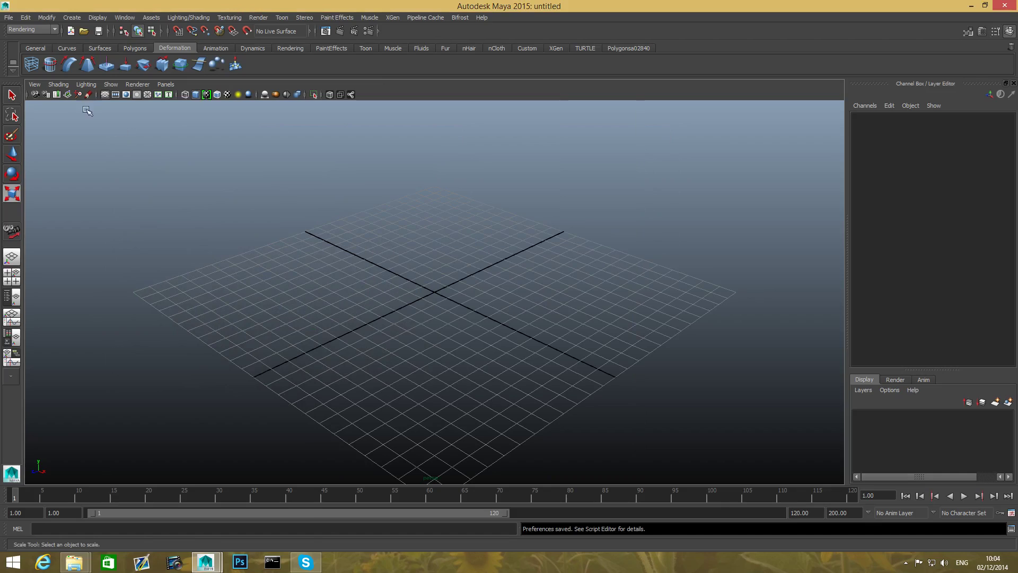
click(12, 95)
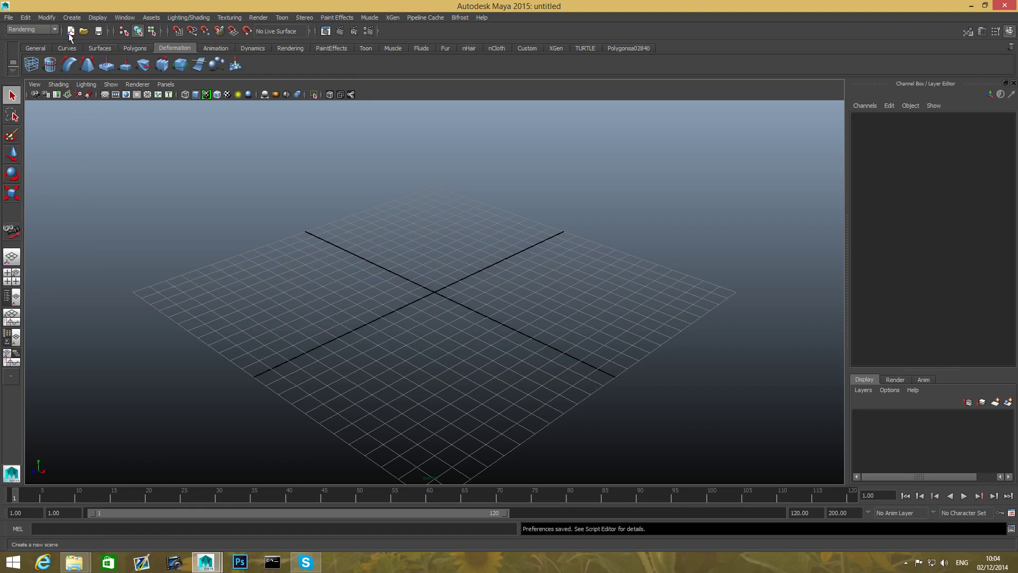
- Switch the menu set from Rendering to Polygons
click(42, 32)
click(32, 26)
click(33, 30)
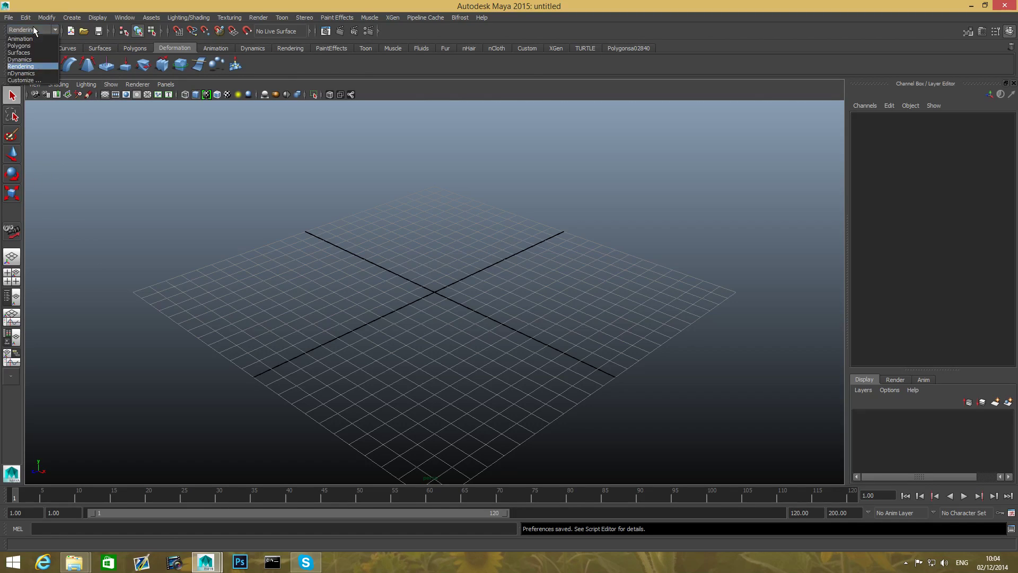
click(29, 46)
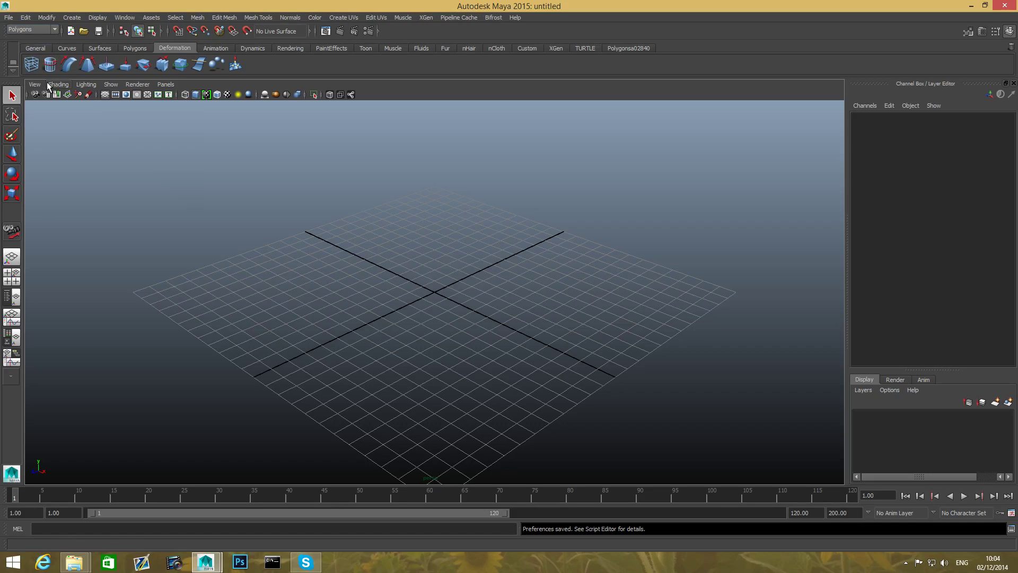
click(31, 30)
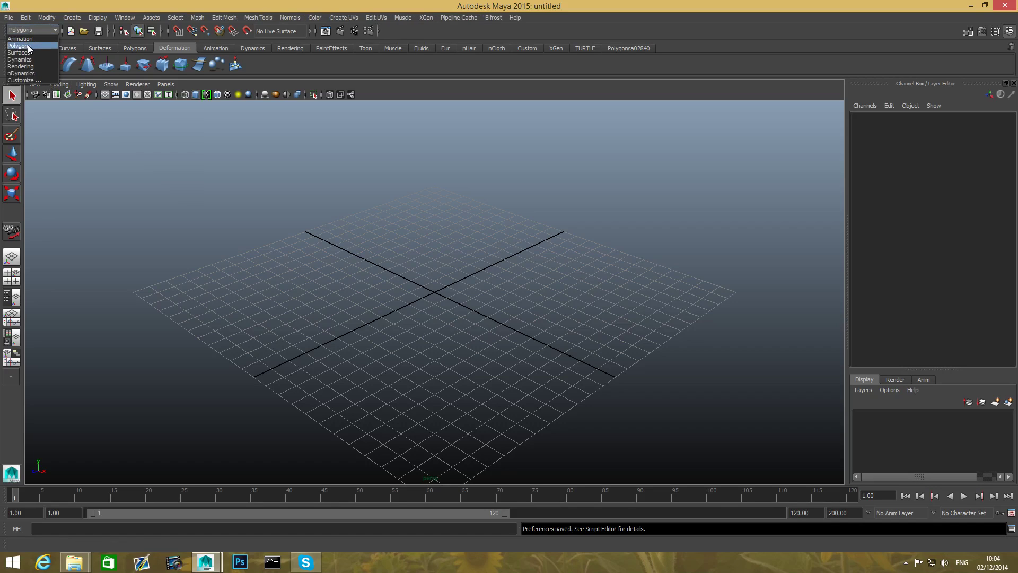
click(29, 46)
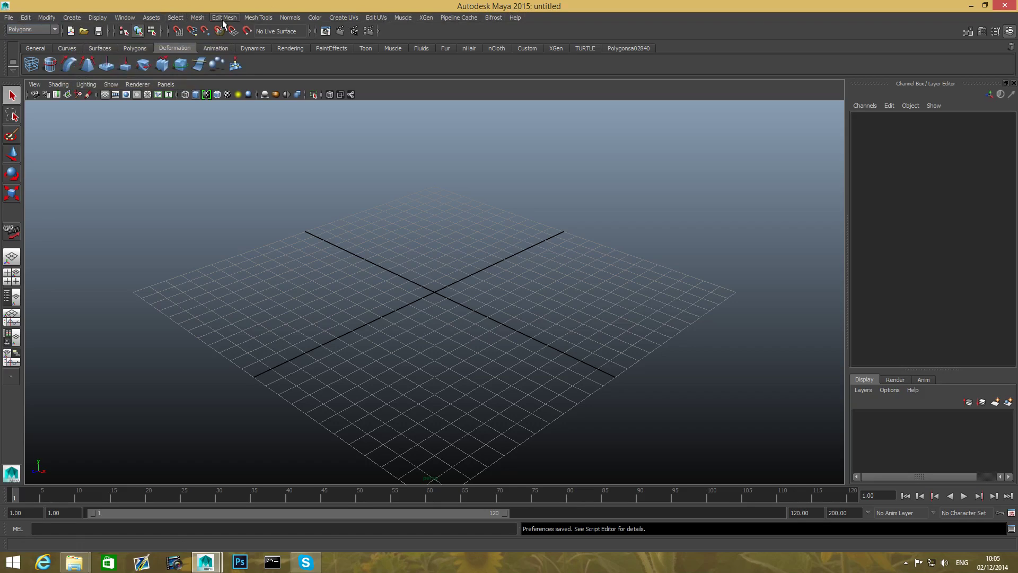
click(31, 29)
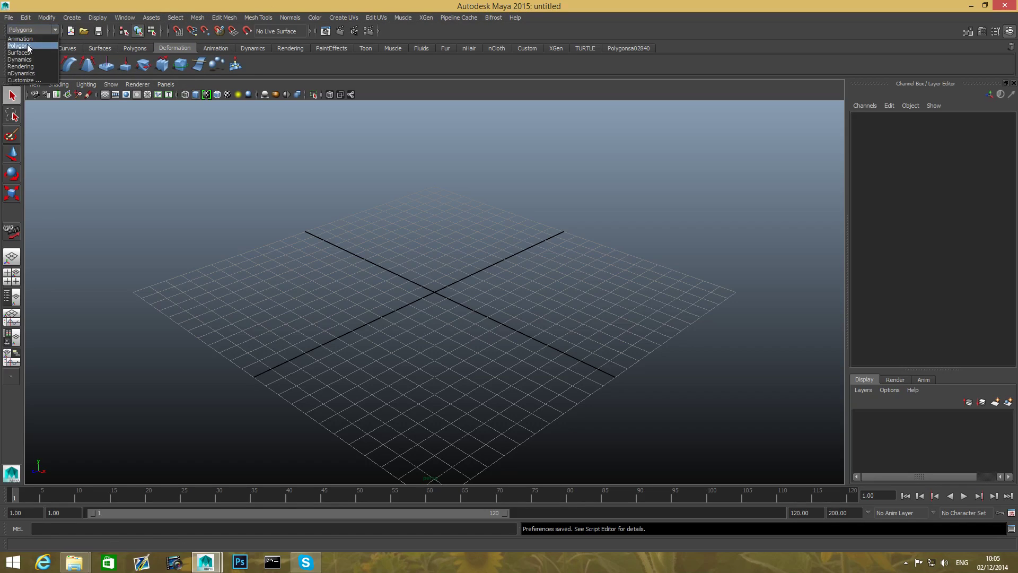
click(27, 46)
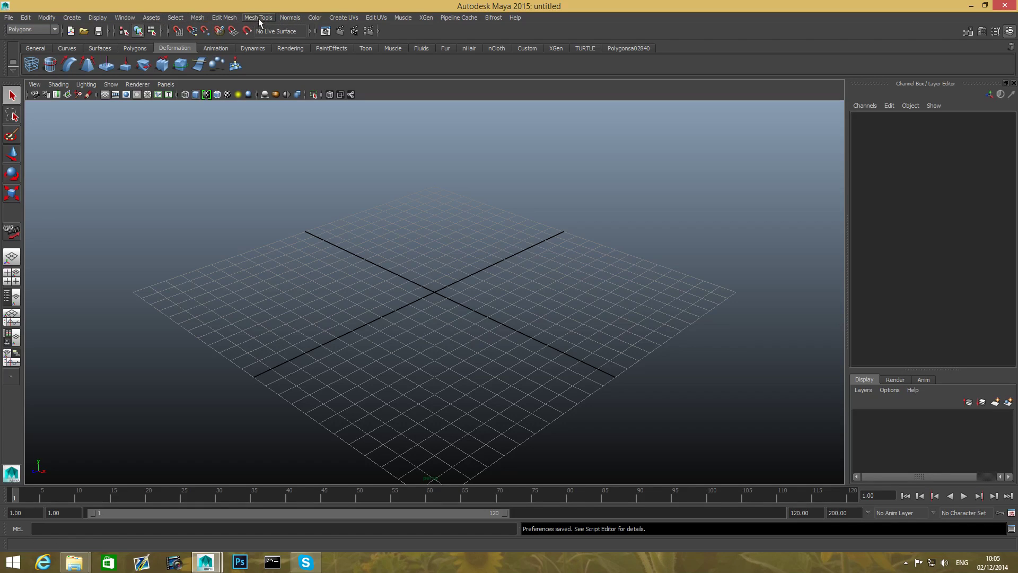
click(198, 17)
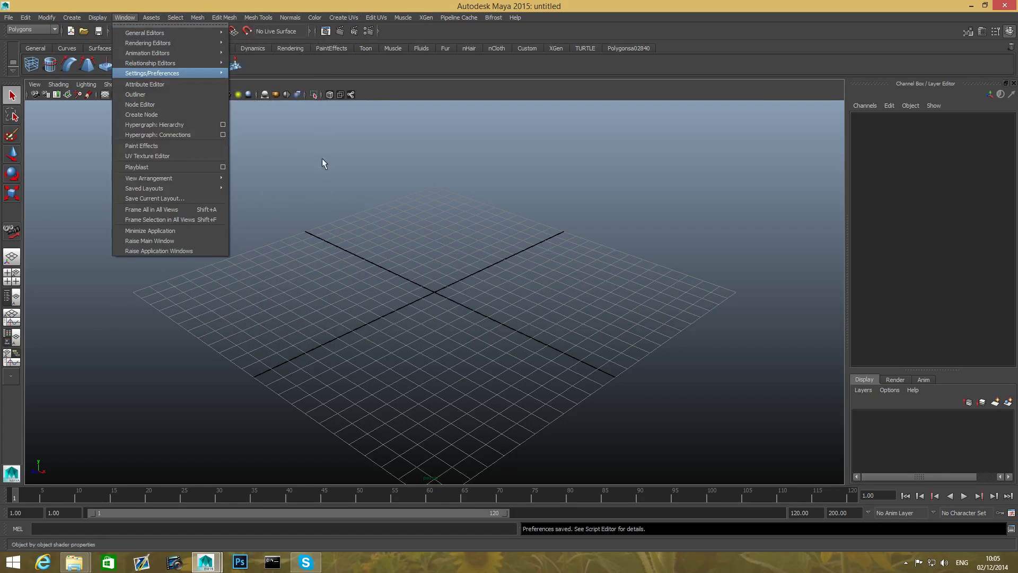
click(397, 209)
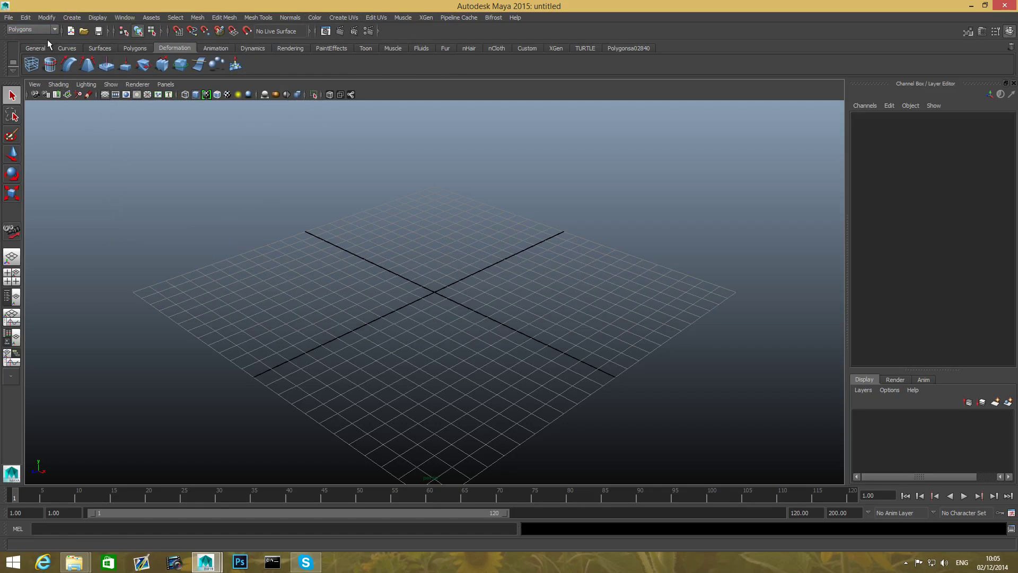
- Show the Polygons shelf and enable Interactive Creation for polygon primitives
click(134, 48)
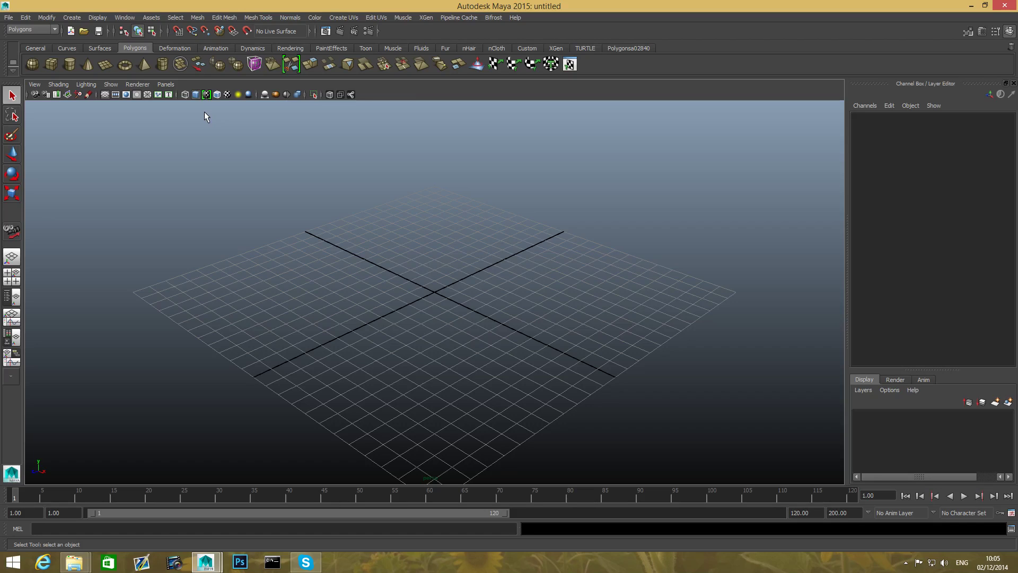
click(125, 17)
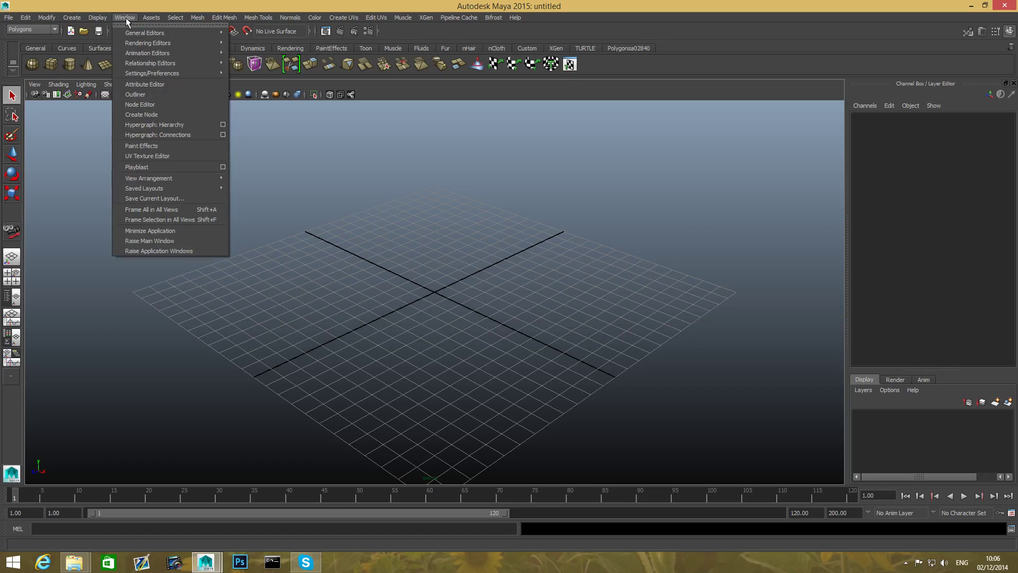
mouse_move(72, 18)
mouse_move(81, 45)
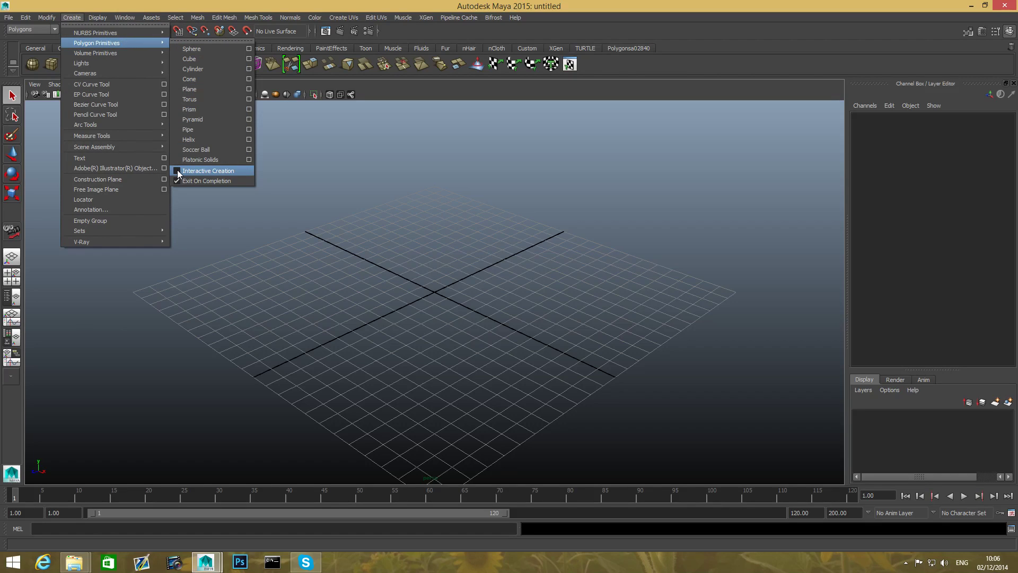
click(208, 171)
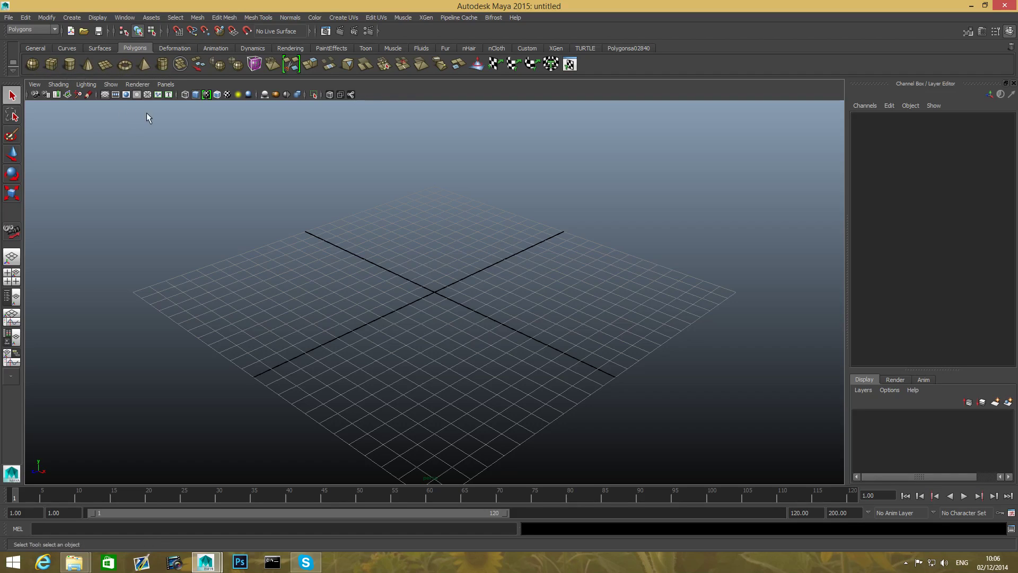
- Draw a polygon sphere interactively on the grid, centred at about X -2.6, Z 2.7
click(37, 67)
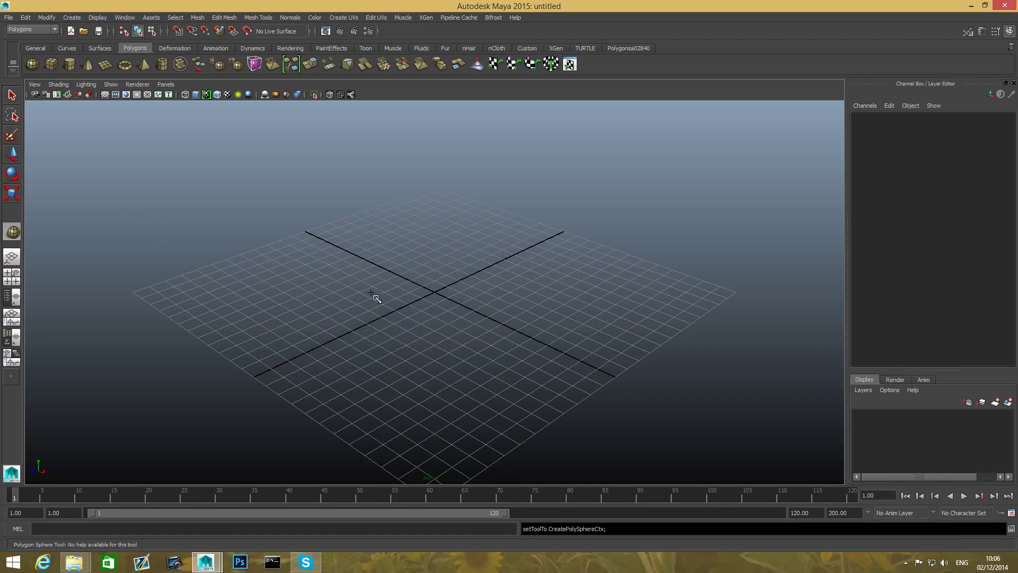
drag(371, 293, 440, 313)
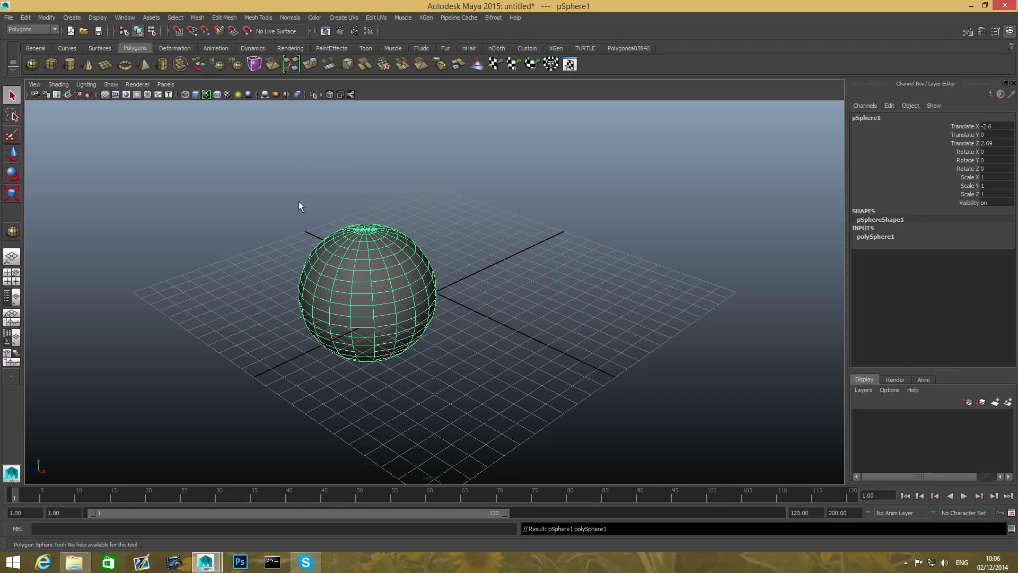
- Draw a polygon cube beside the sphere by its base and height, centred at about X 7.1, Y 4.3, Z 0.2
click(51, 67)
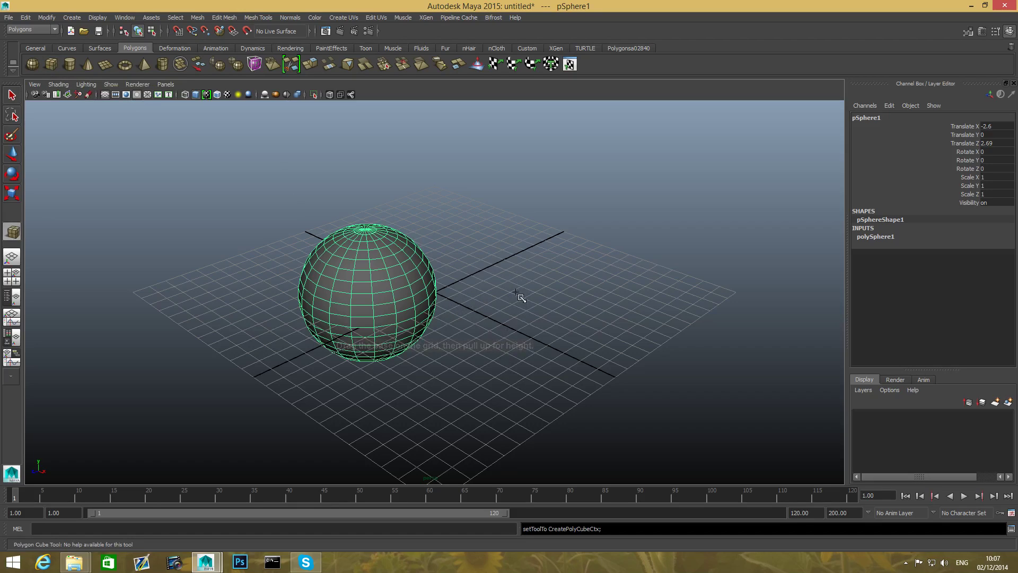
drag(522, 288, 555, 416)
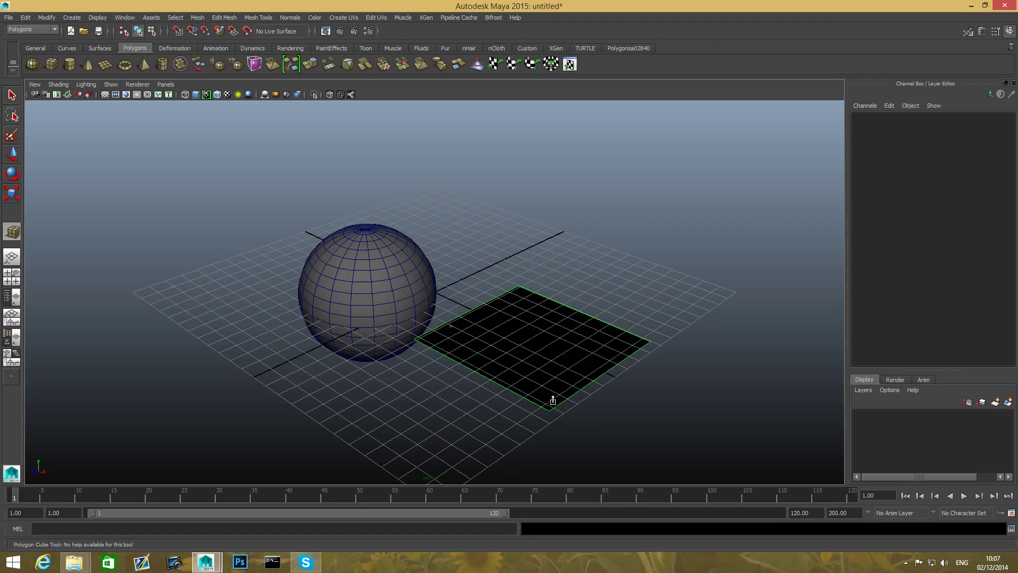
drag(553, 400, 585, 184)
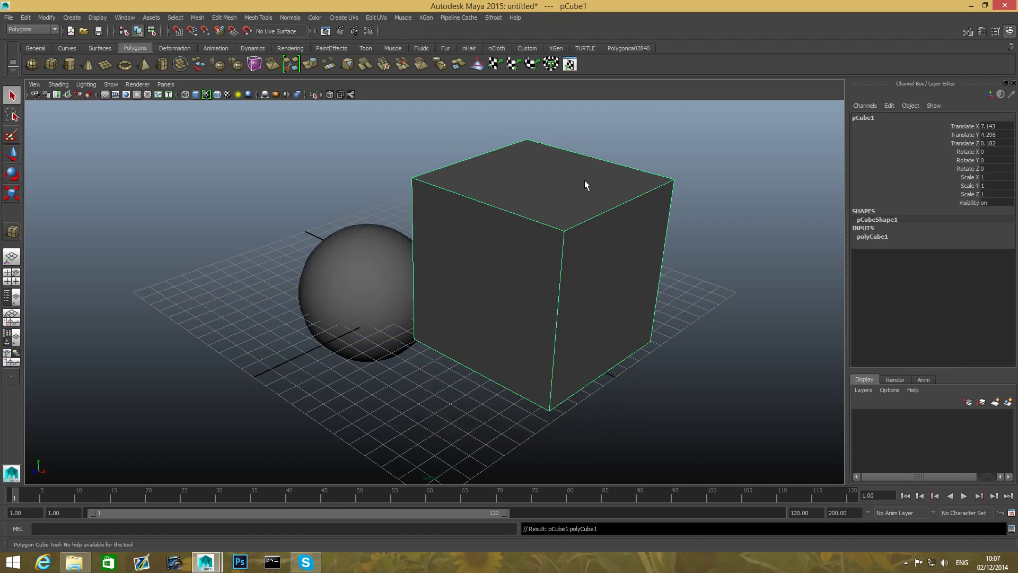
- Select the sphere and the cube individually, then both together, and delete them
scroll(585, 184, down, 2)
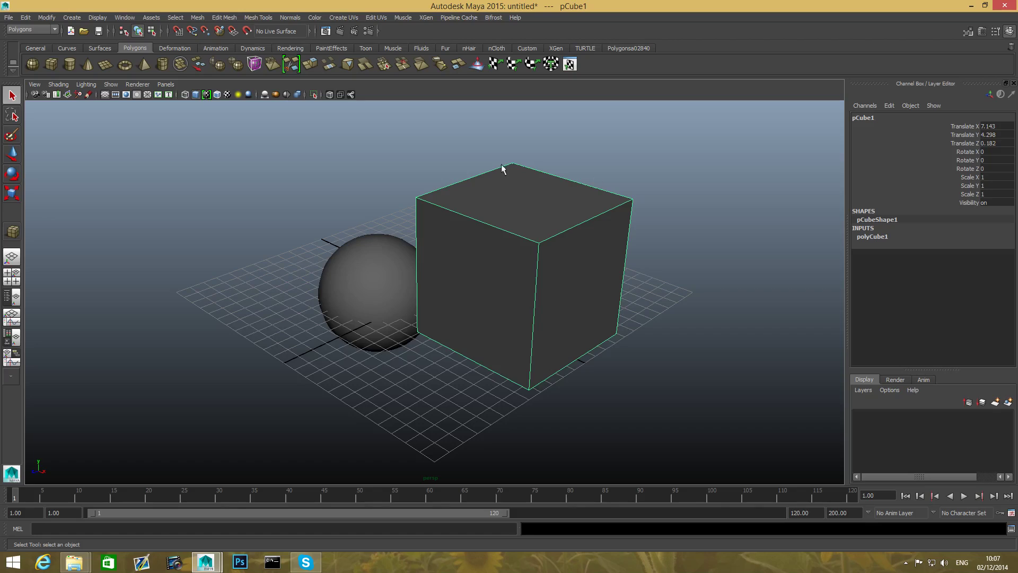
click(369, 292)
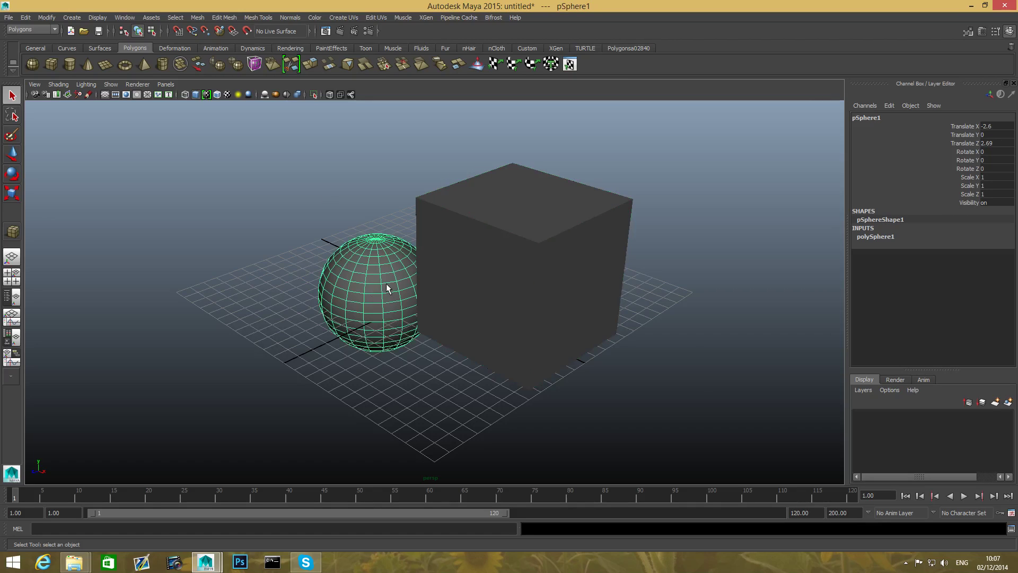
click(495, 240)
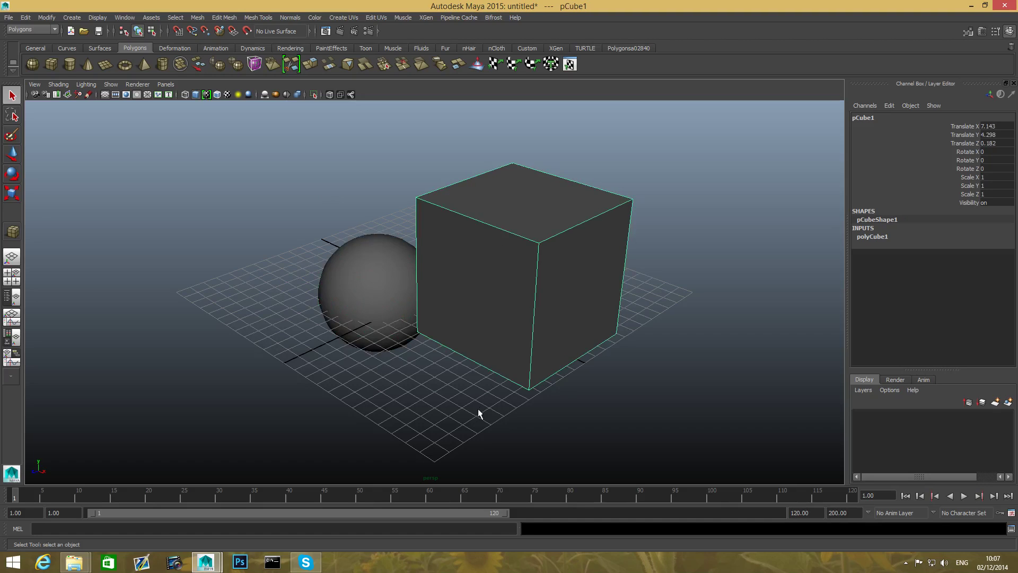
drag(314, 169, 545, 378)
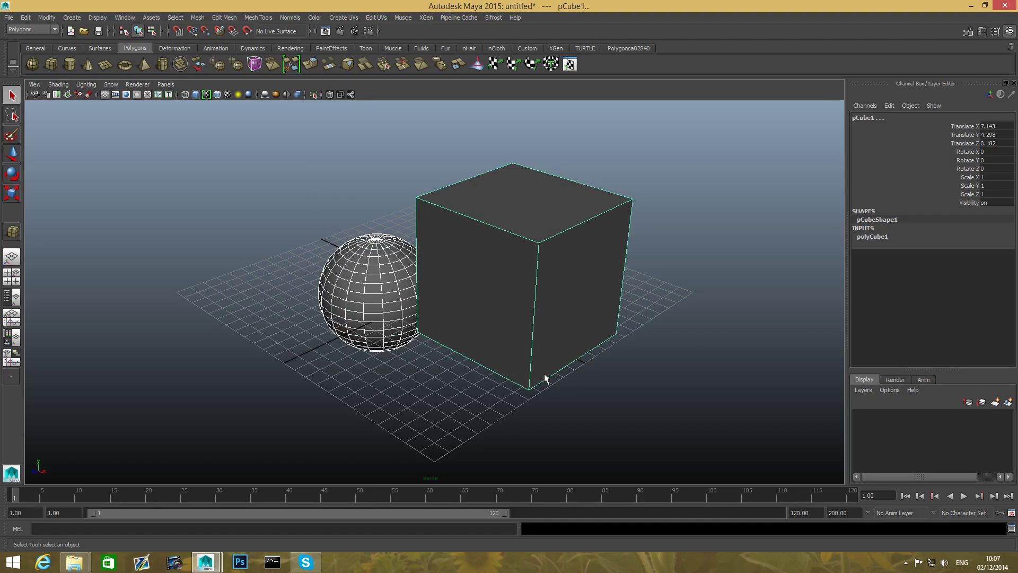
key(Delete)
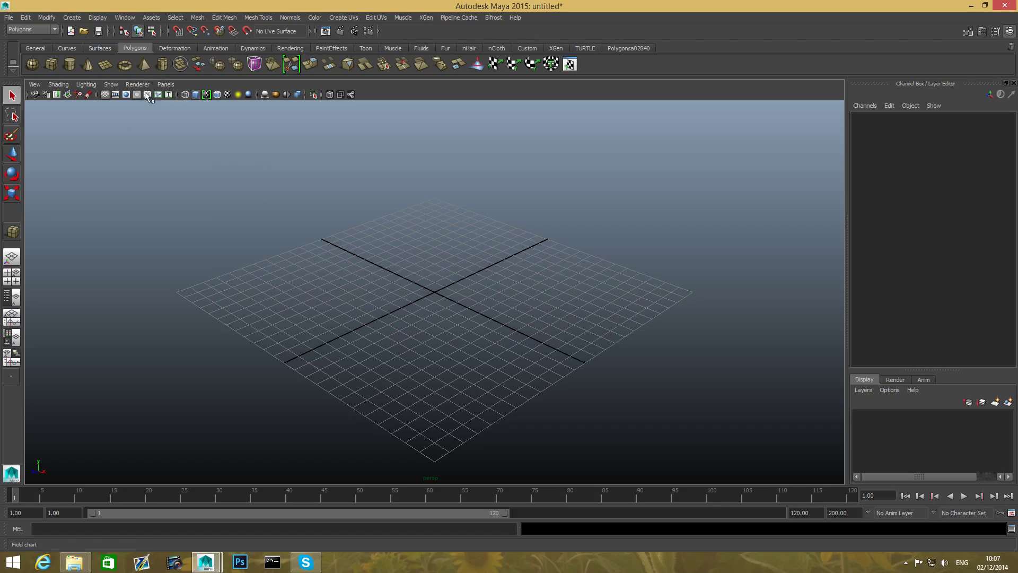
click(162, 63)
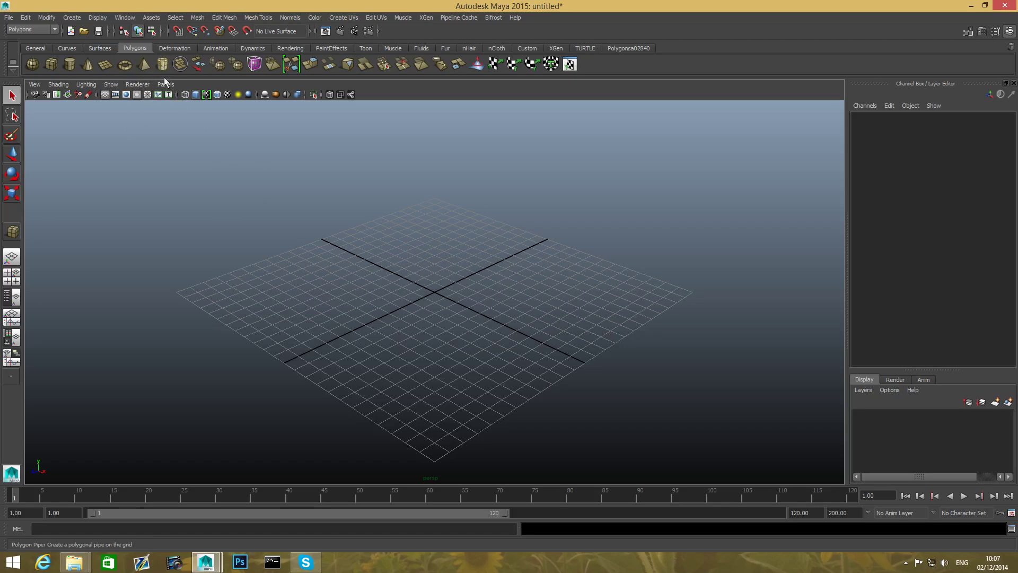
- Draw a polygon pipe on the grid by its base, height and wall thickness, centred at about X 0.1, Y 5.7, Z -0.1
drag(435, 291, 470, 124)
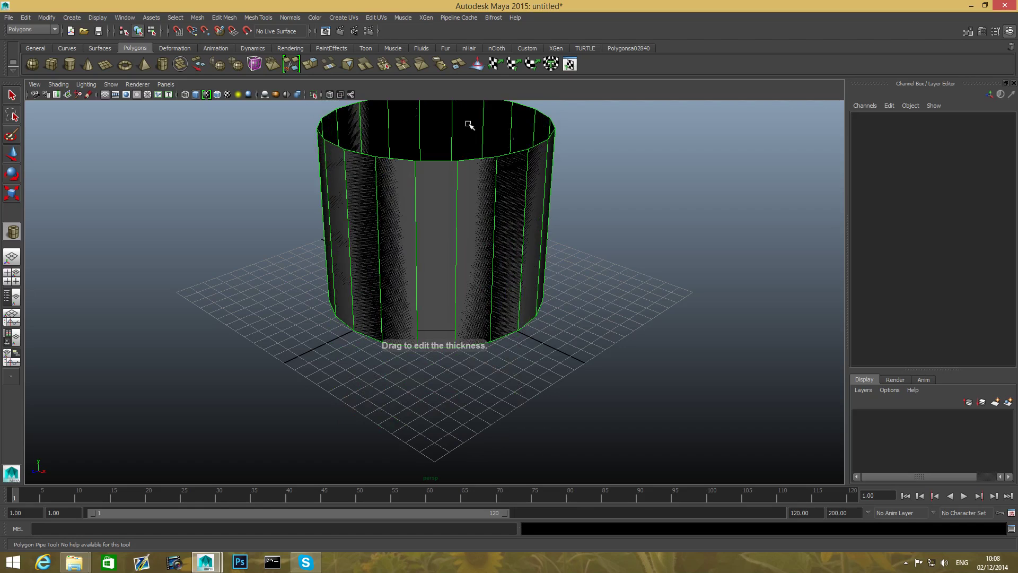
alt+middle_drag(481, 175, 468, 248)
mouse_move(457, 215)
mouse_down()
mouse_move(430, 219)
mouse_move(480, 217)
mouse_move(459, 218)
mouse_up()
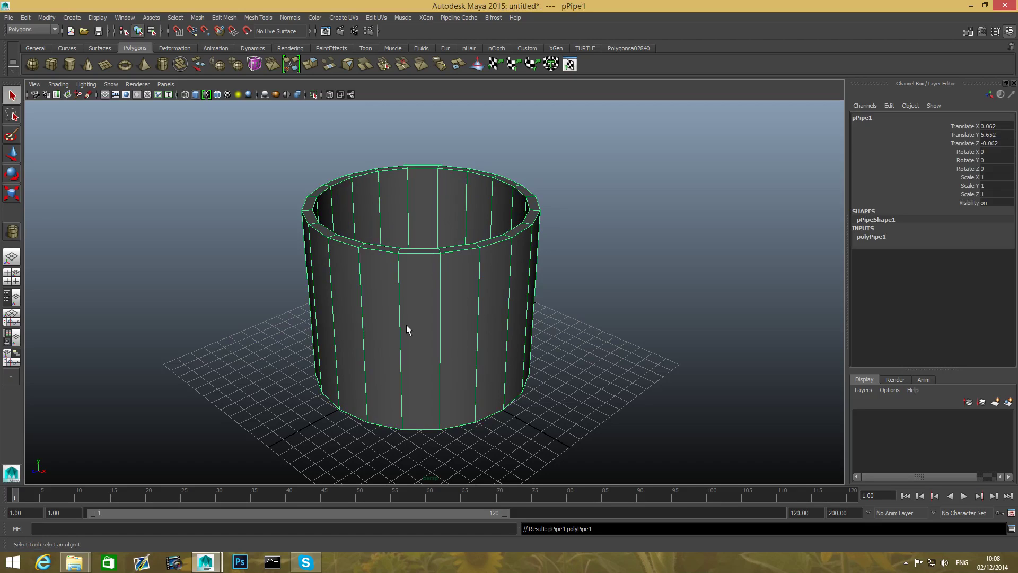
- Select the pipe with a selection box and delete it
drag(183, 133, 619, 329)
drag(244, 132, 574, 295)
drag(271, 142, 600, 296)
drag(243, 169, 613, 318)
key(Delete)
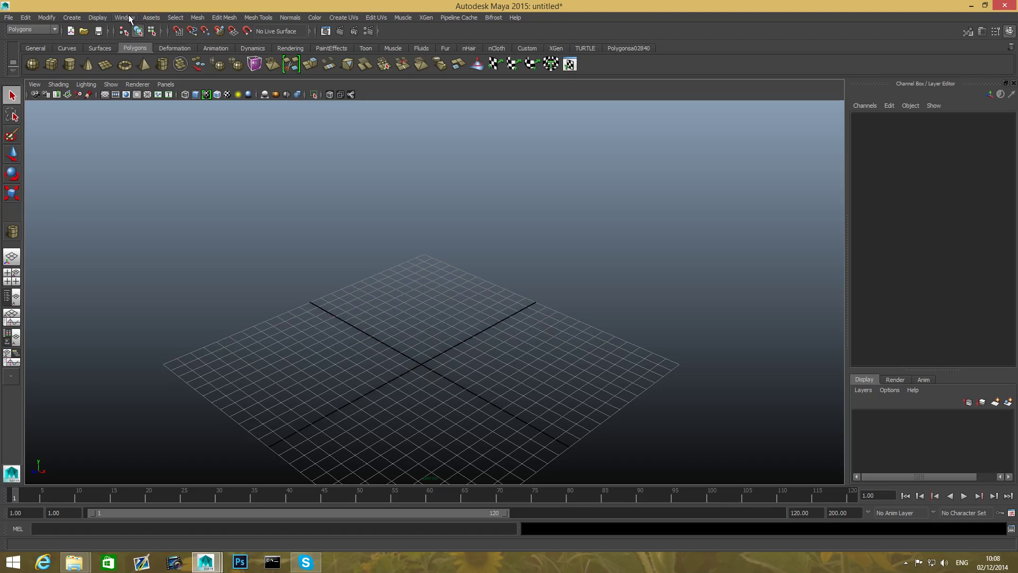
- Disable Interactive Creation for polygon primitives
click(72, 17)
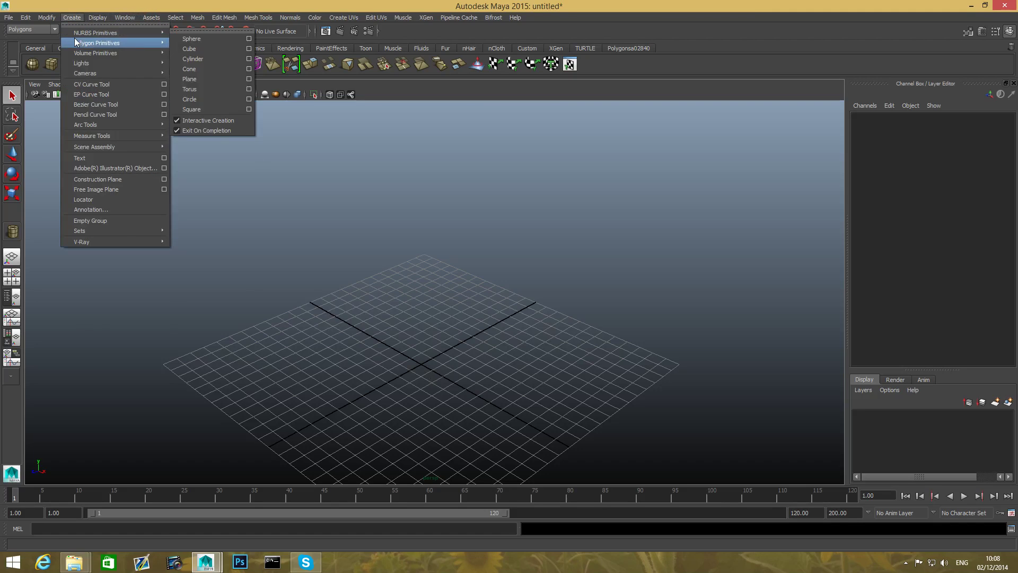
mouse_move(91, 46)
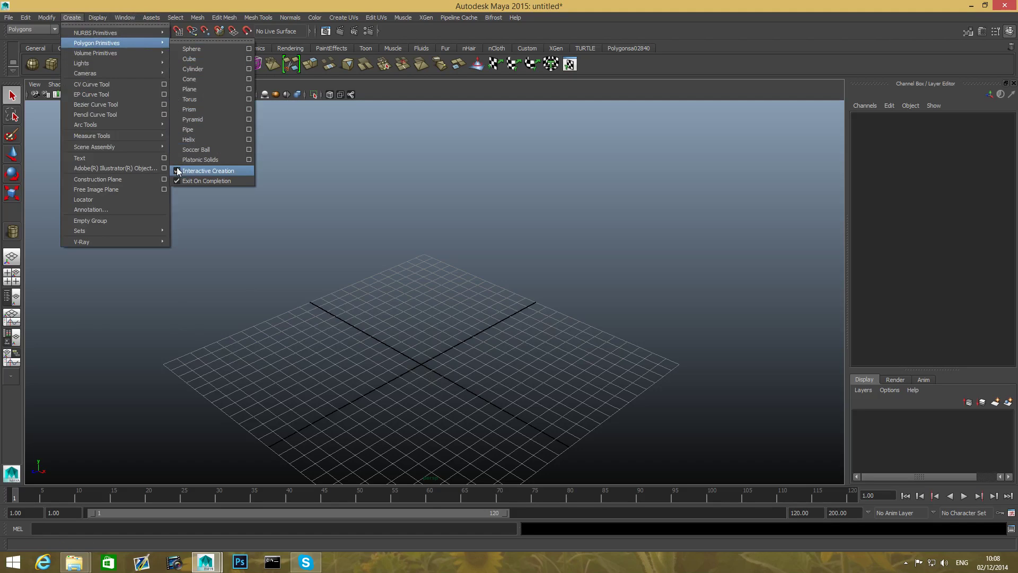
click(177, 171)
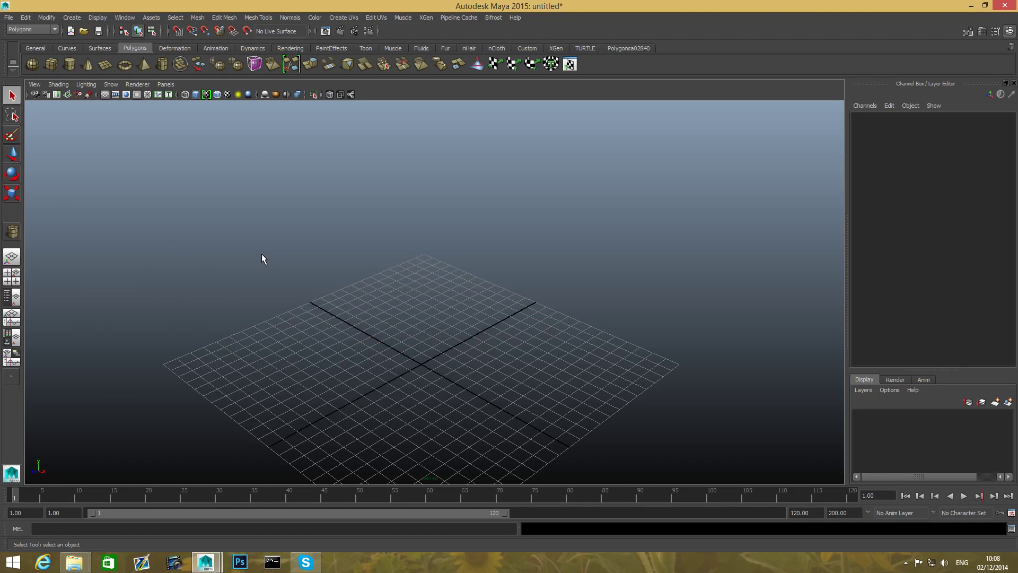
- Create a default polygon sphere at the grid origin and bring it into close view
scroll(392, 318, down, 1)
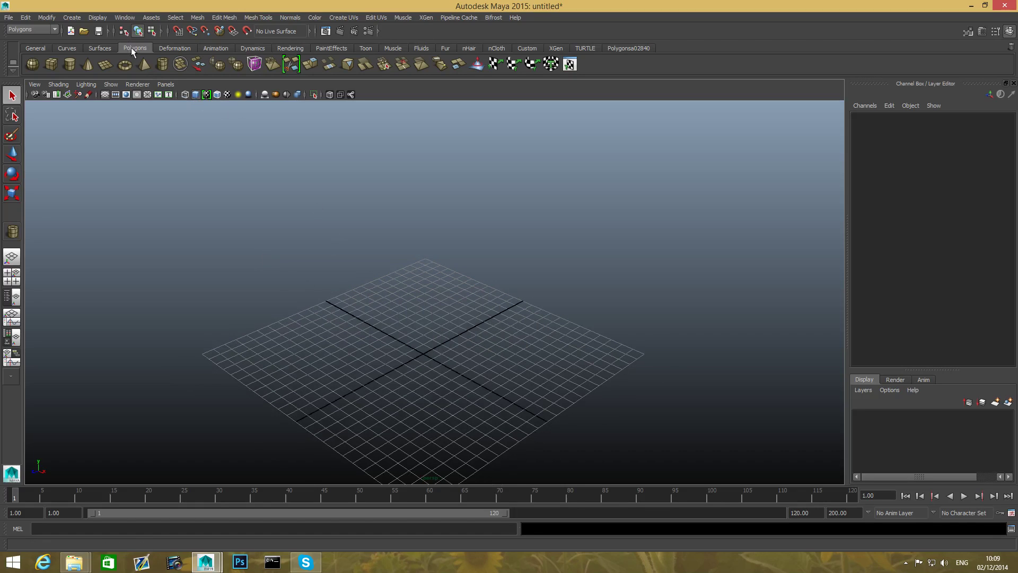
click(32, 65)
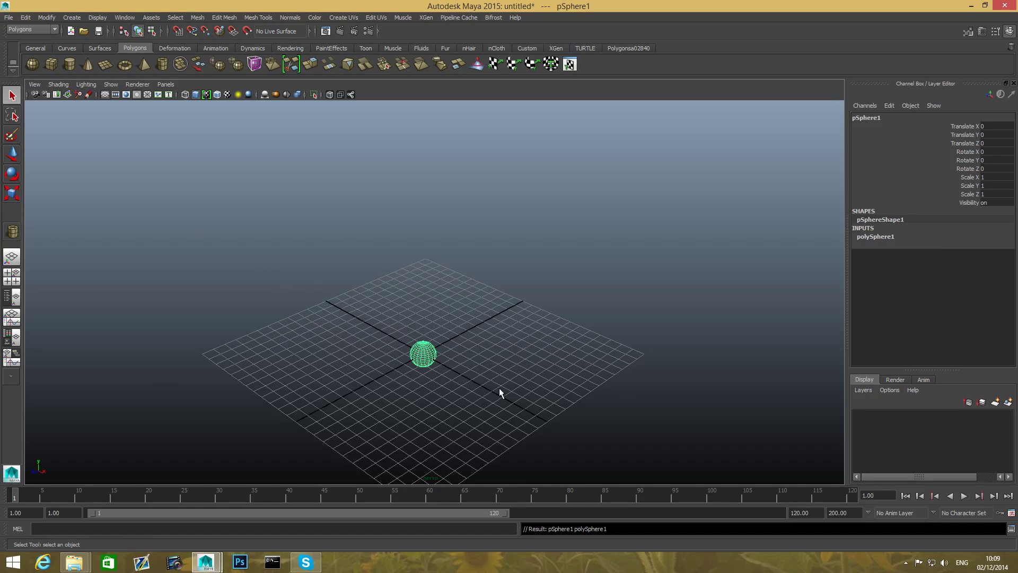
scroll(434, 349, up, 3)
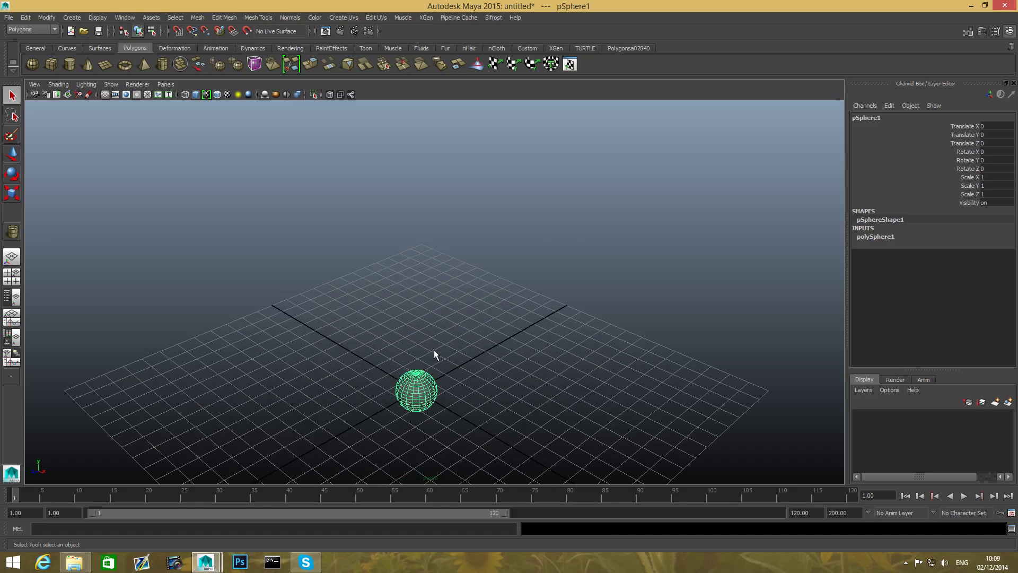
alt+middle_drag(440, 368, 435, 259)
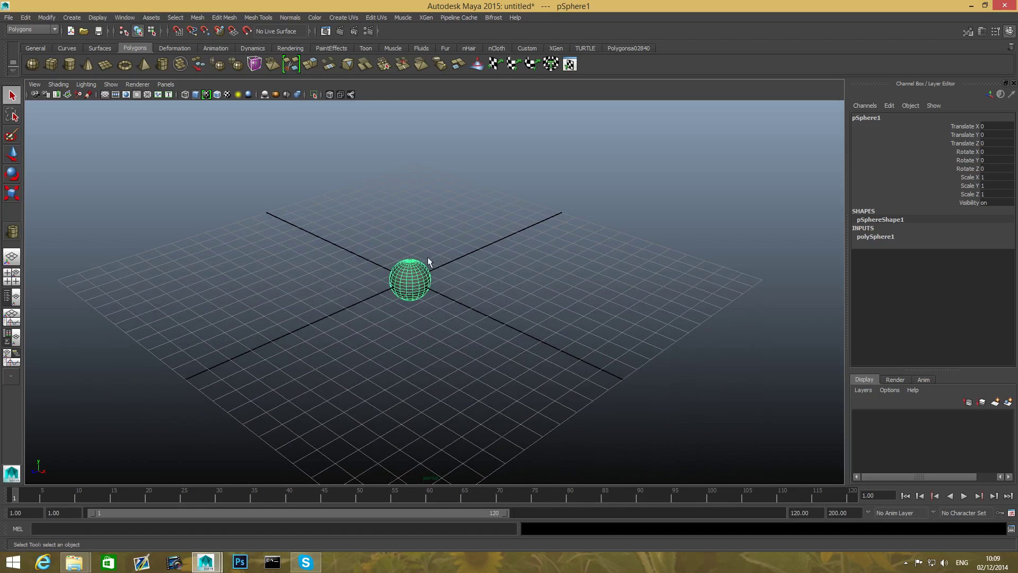
scroll(446, 313, up, 4)
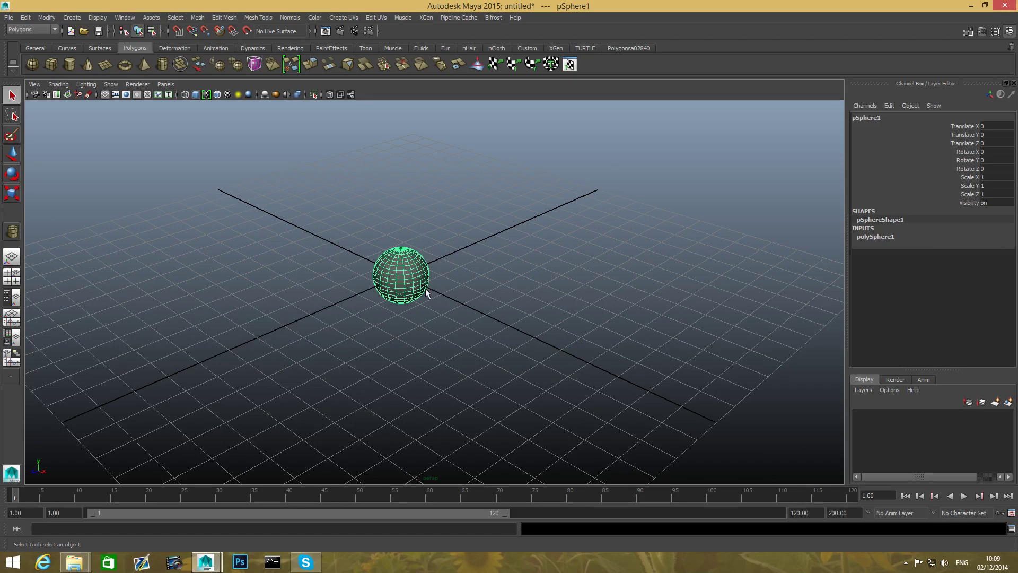
scroll(408, 300, up, 2)
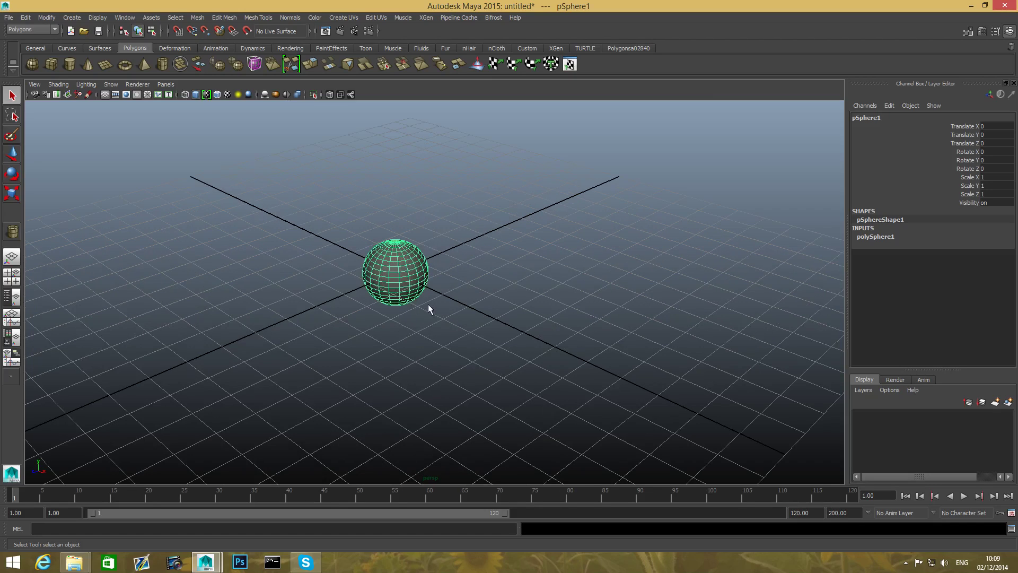
scroll(494, 326, up, 2)
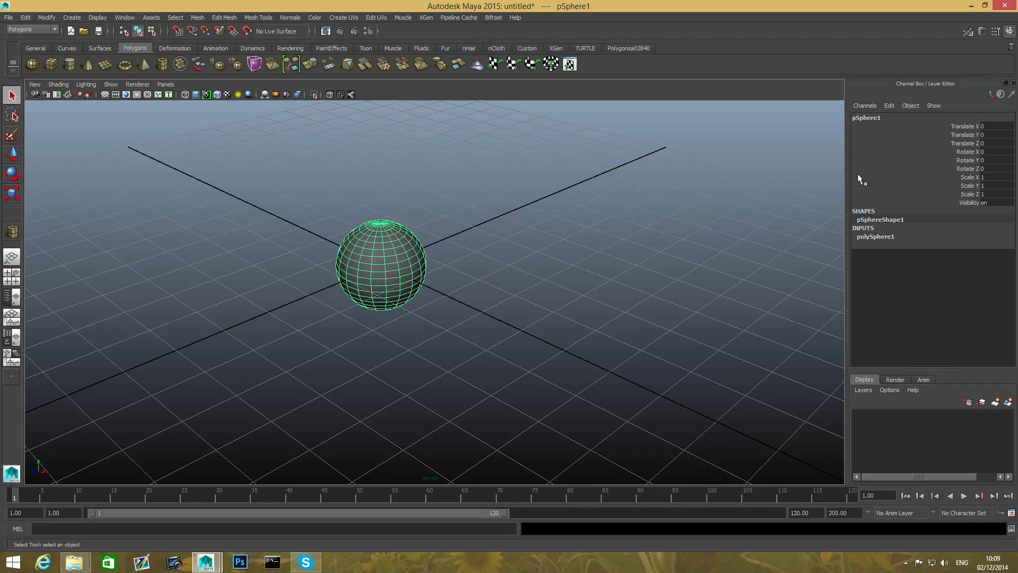
- Show the sphere's polySphere1 attributes in the Attribute Editor and set Subdivisions Axis to 40
click(981, 33)
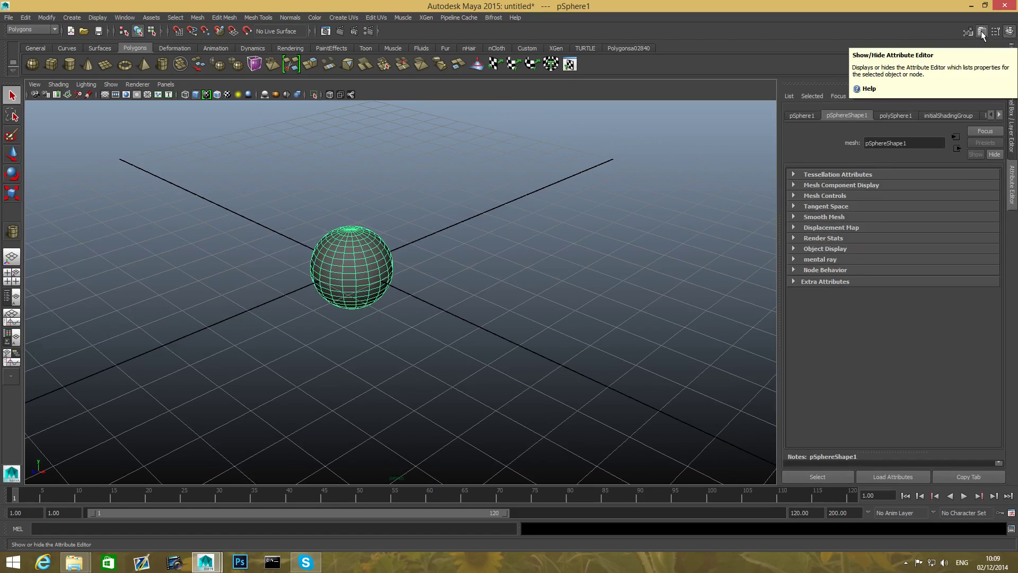
click(895, 115)
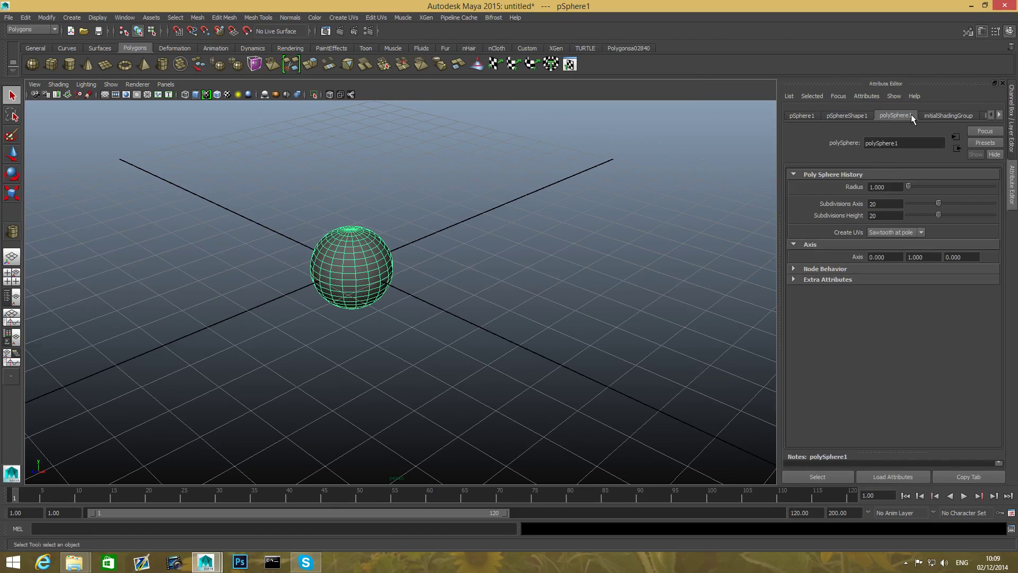
drag(327, 215, 440, 307)
click(895, 186)
click(883, 204)
key(Tab)
click(882, 205)
text(40)
key(Return)
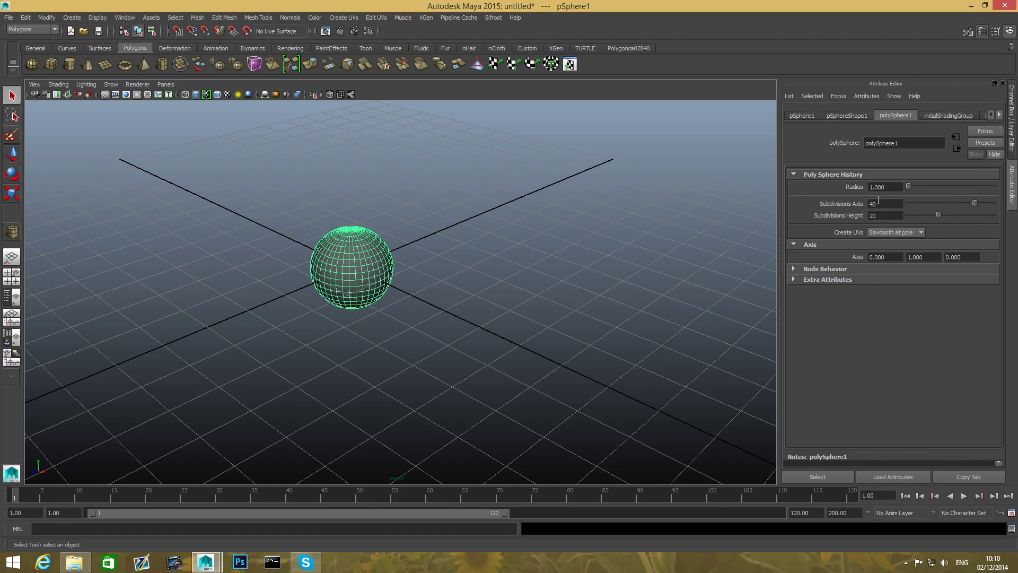
- Show the Channel Box, expand the polySphere1 inputs and set the sphere's Radius to 2
click(1011, 34)
click(1011, 33)
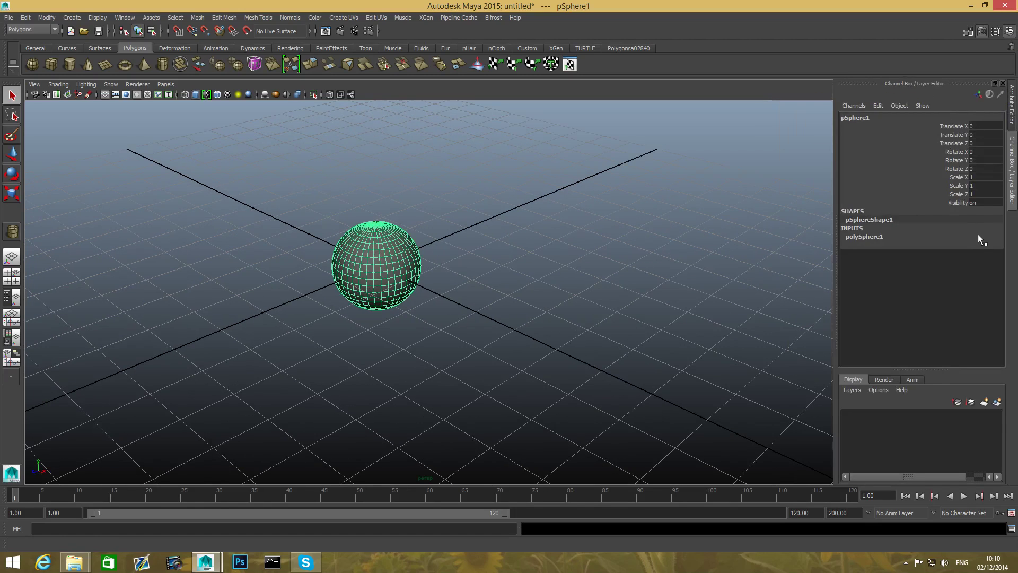
click(871, 238)
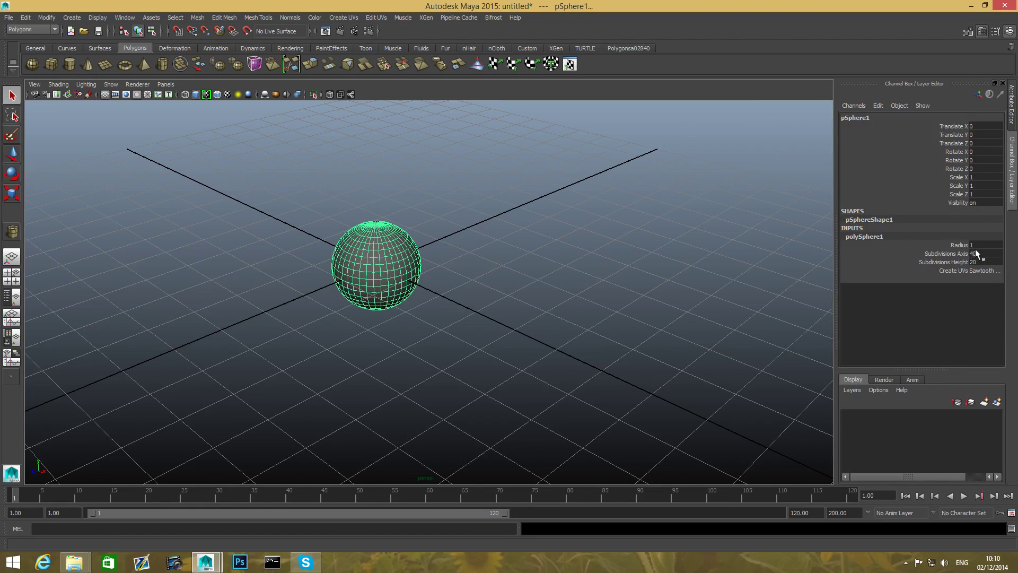
click(980, 262)
click(972, 244)
text(2)
key(Return)
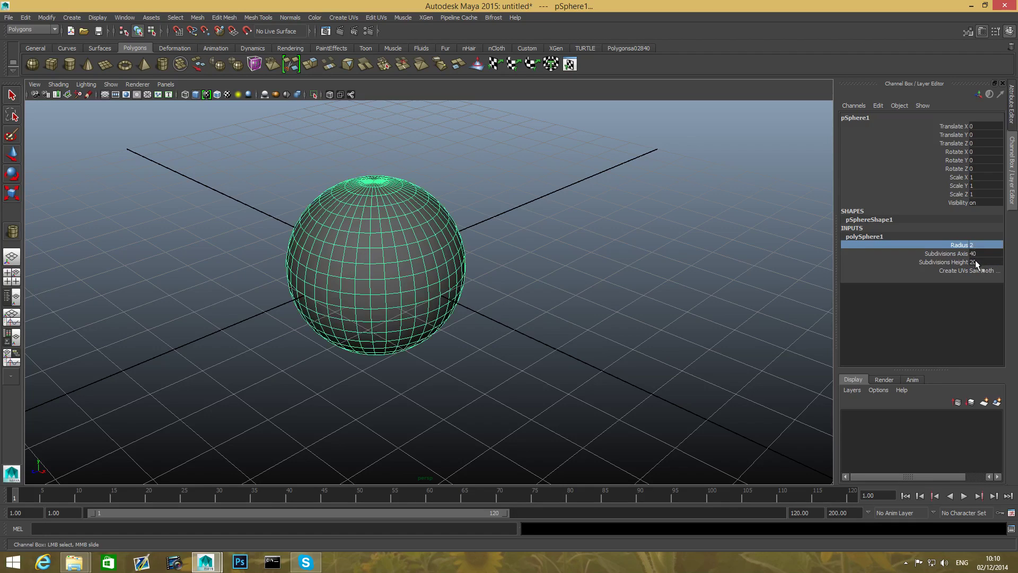
- Try stretching the sphere along one axis with a Scale X of 5, and undo it
click(957, 178)
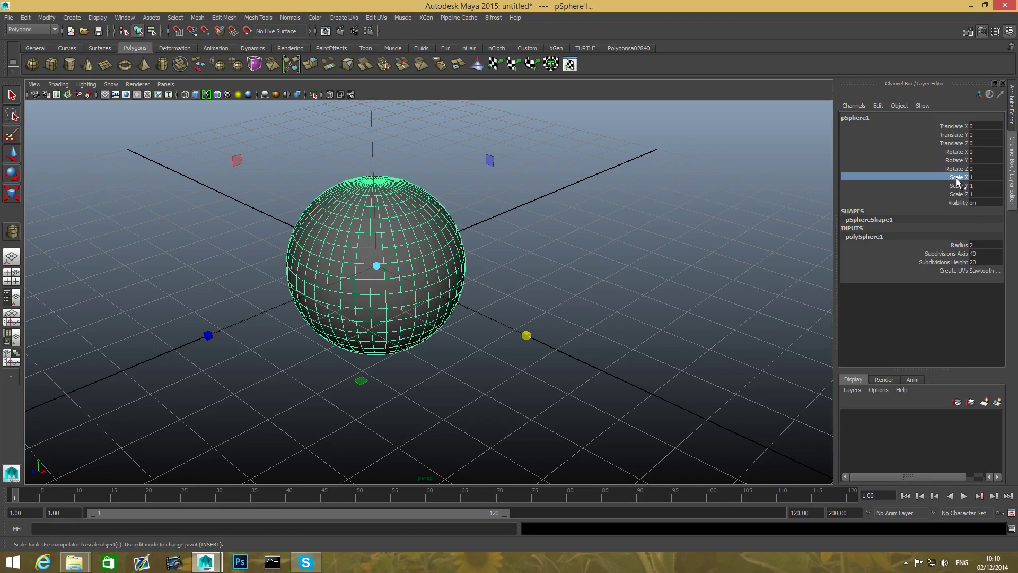
drag(957, 181, 959, 194)
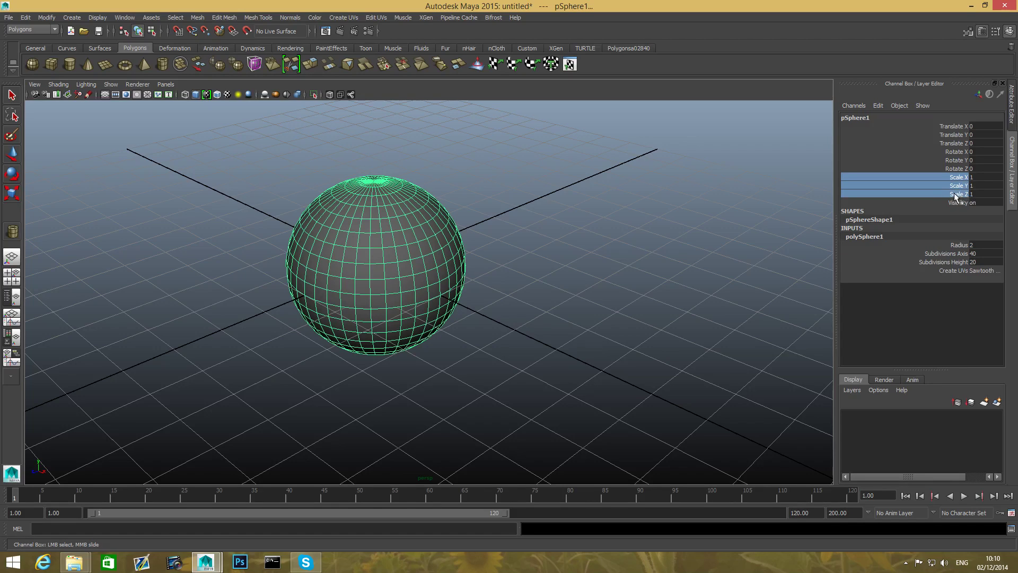
click(974, 177)
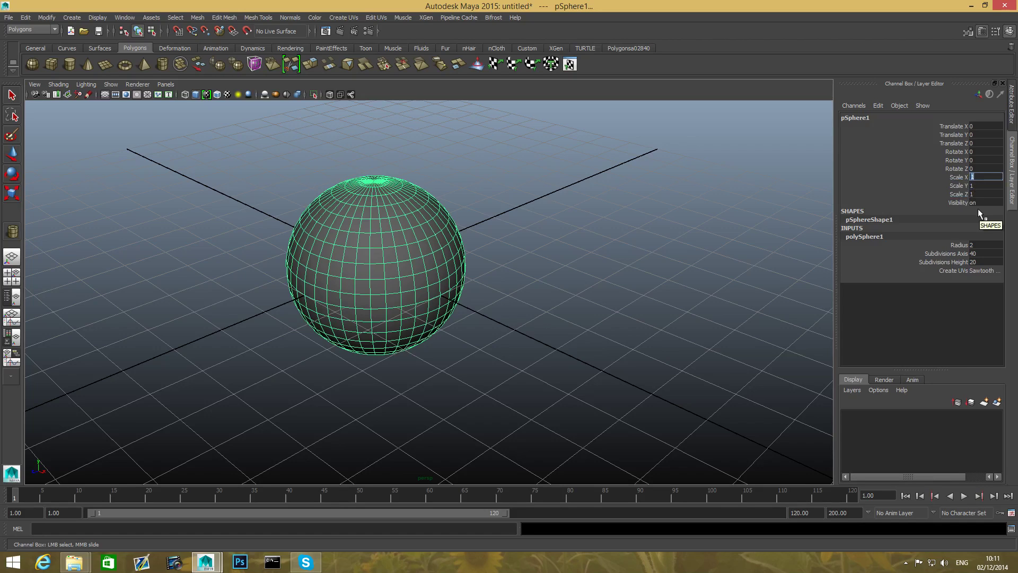
text(5)
key(Return)
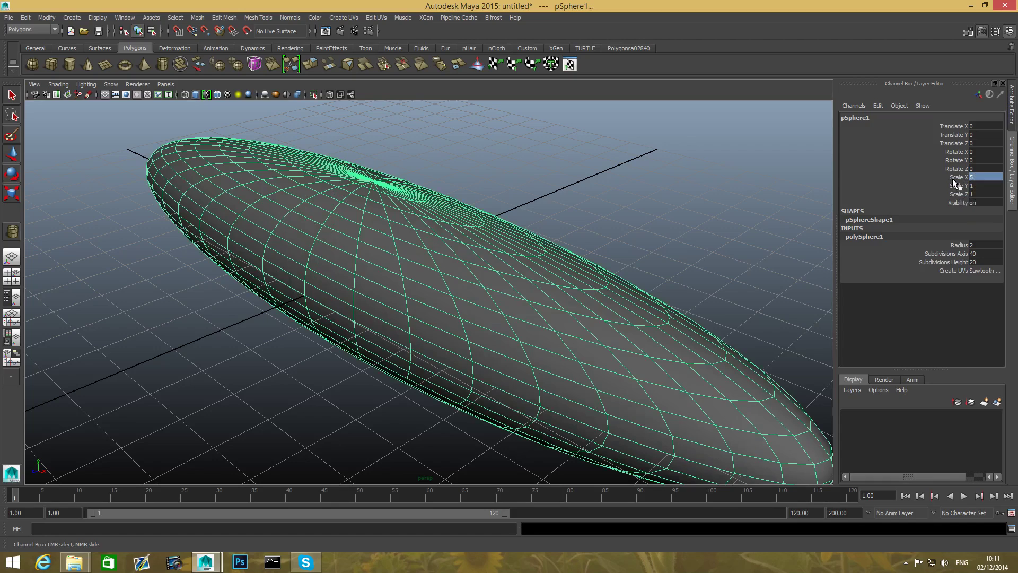
key(ctrl+z)
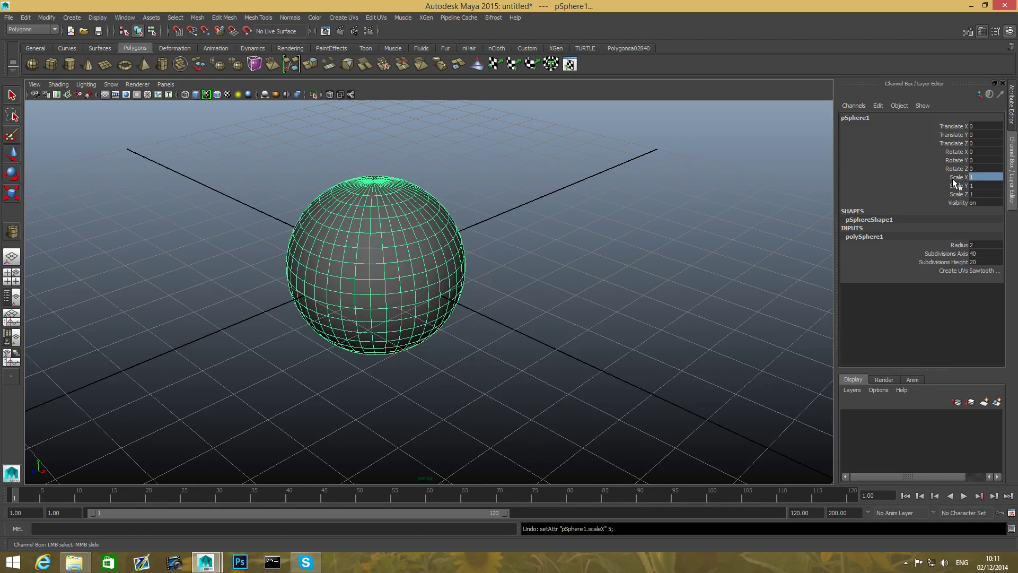
- Set the sphere's Scale X, Scale Y and Scale Z to 5 in the Channel Box
drag(957, 177, 963, 194)
click(978, 178)
click(975, 179)
text(5)
key(Tab)
text(5)
key(Tab)
text(5)
key(Return)
scroll(794, 284, down, 10)
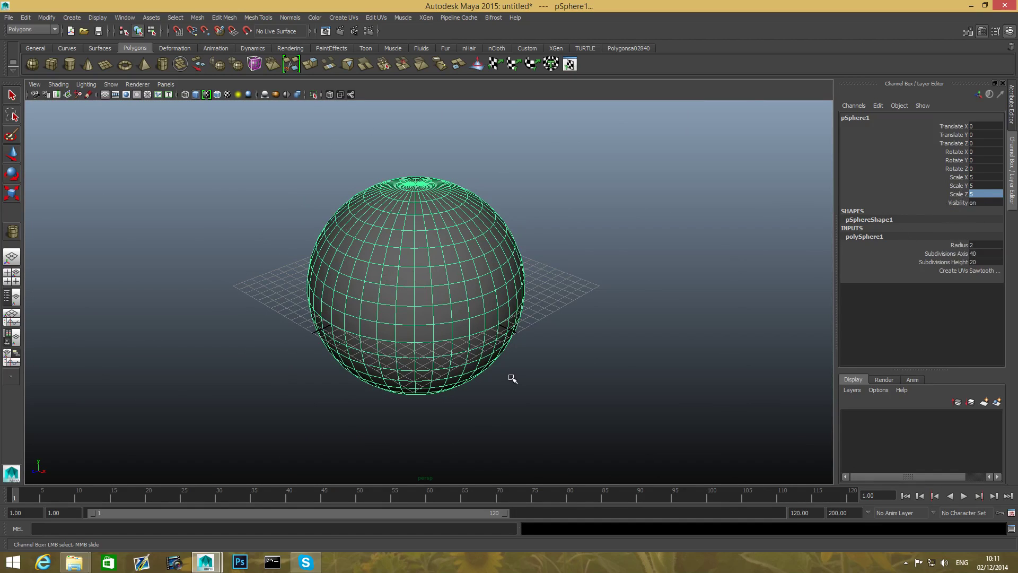
- Undo the three scale changes on the sphere
key(ctrl+z)
key(ctrl+z)
key(ctrl+z)
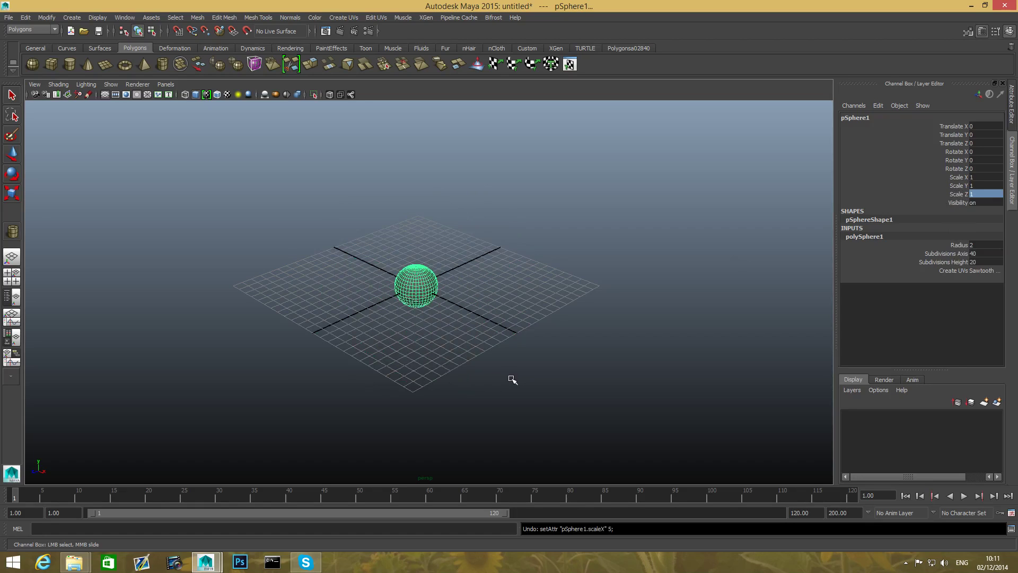
- Scale the sphere uniformly with the Scale tool to about 2.17 on all three axes
scroll(471, 312, up, 8)
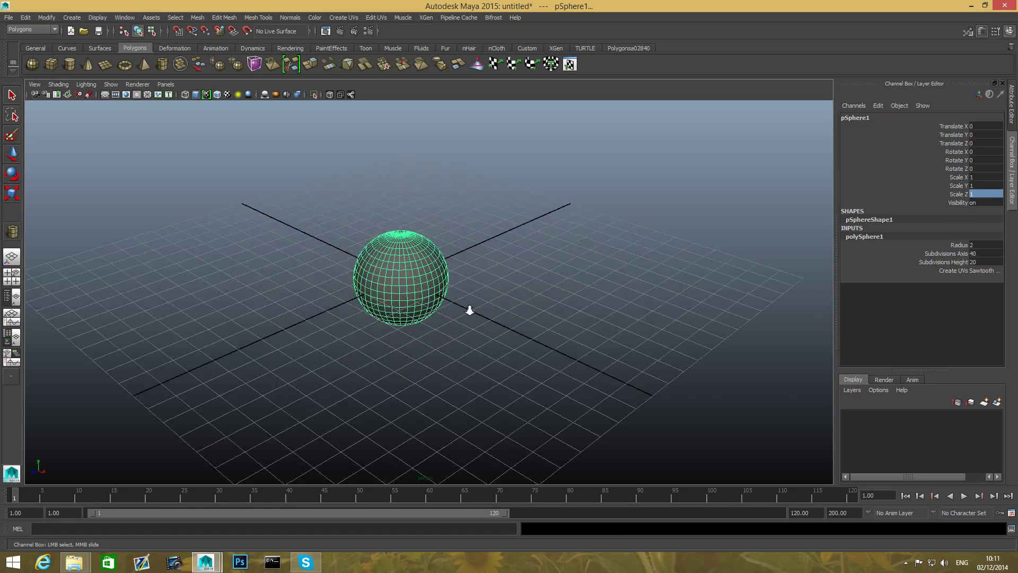
alt+drag(485, 373, 753, 366)
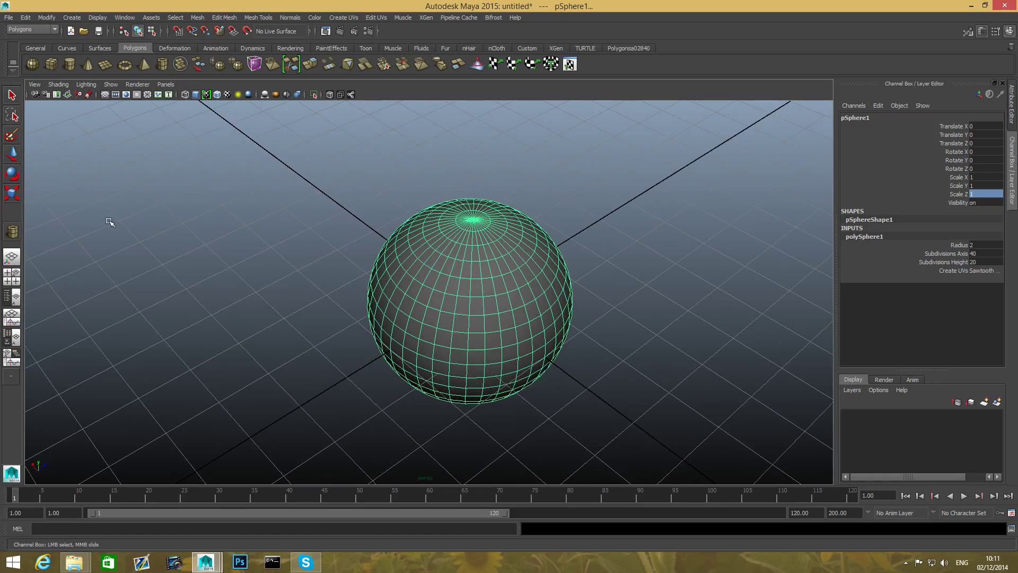
scroll(408, 282, down, 1)
alt+drag(361, 286, 71, 228)
click(12, 192)
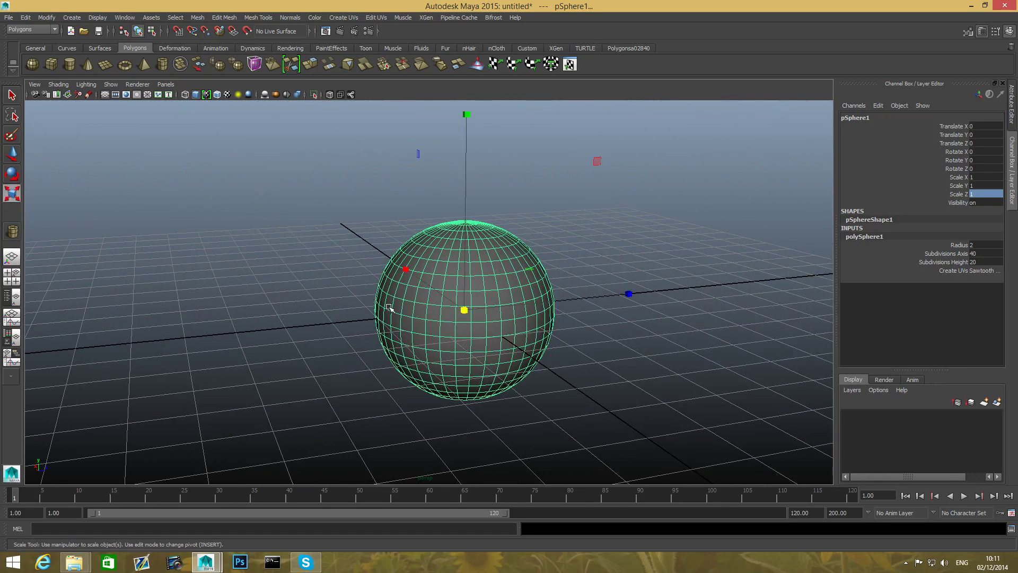
drag(464, 310, 610, 336)
- Try enlarging the sphere uniformly to a scale of about 3.5, and undo that scaling
scroll(509, 339, down, 1)
drag(454, 306, 609, 364)
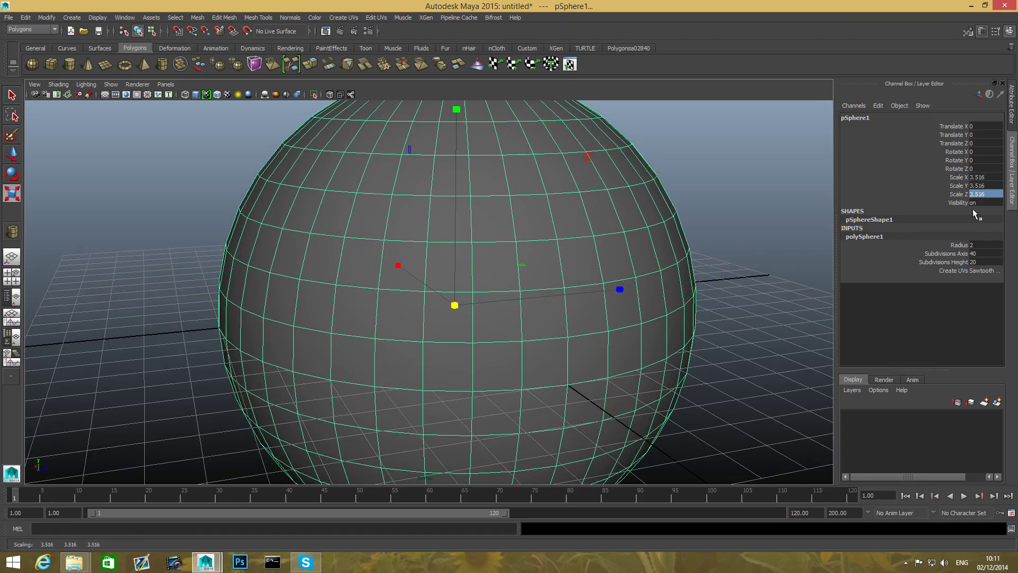
click(961, 245)
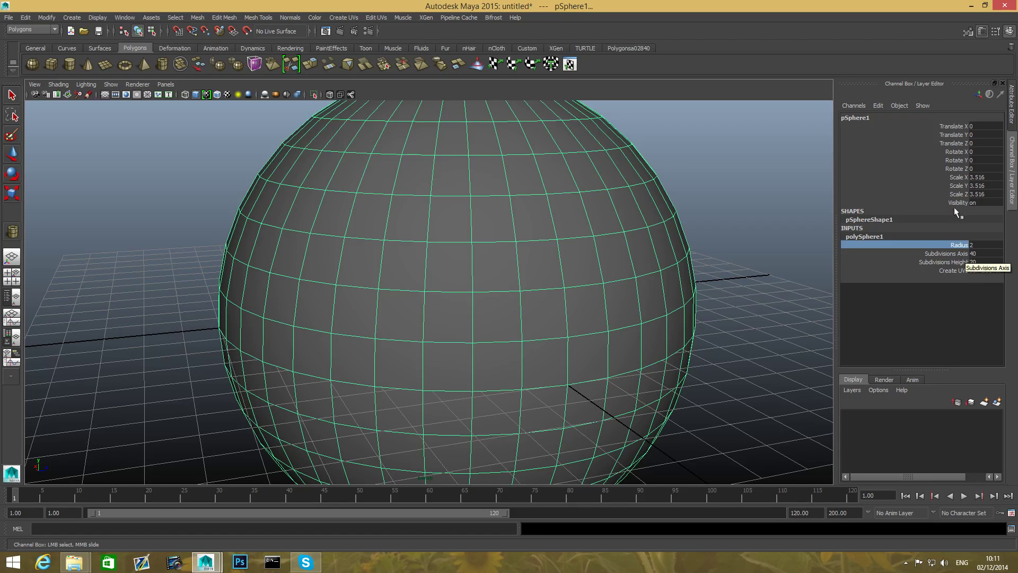
key(ctrl+z)
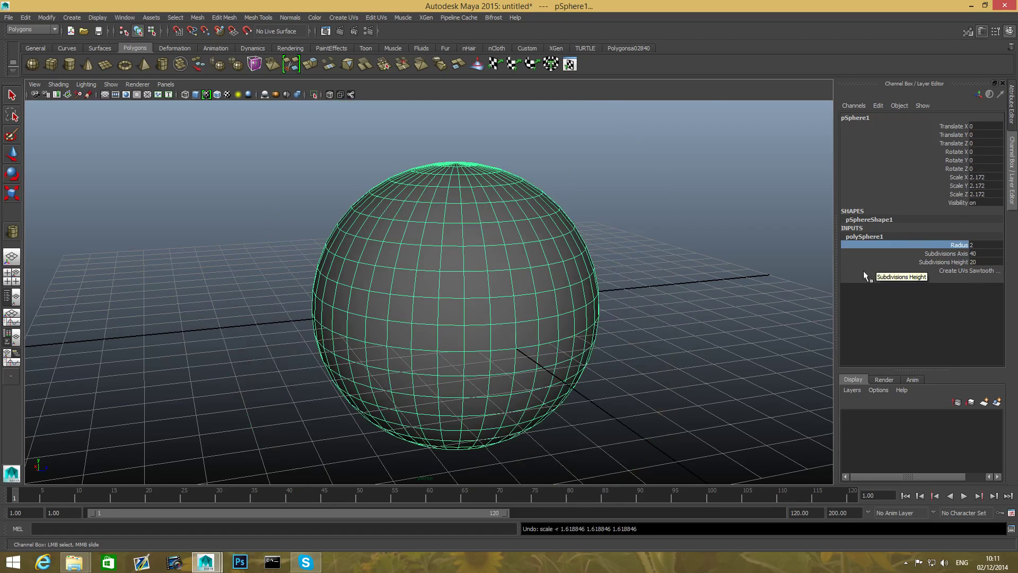
- Set the sphere's Rotate Y to 90 in the Channel Box
alt+drag(500, 325, 451, 293)
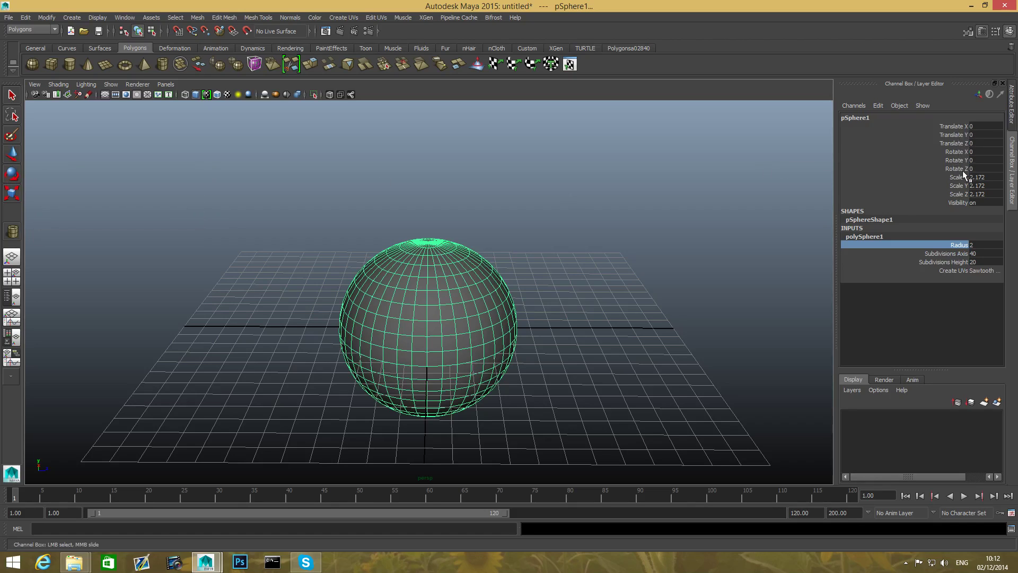
key(r)
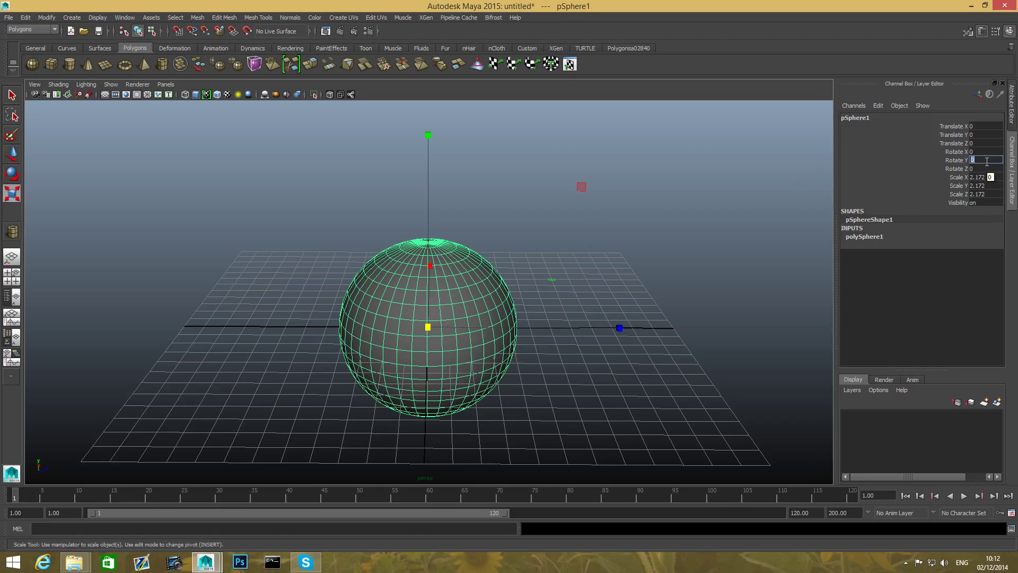
text(90)
key(Return)
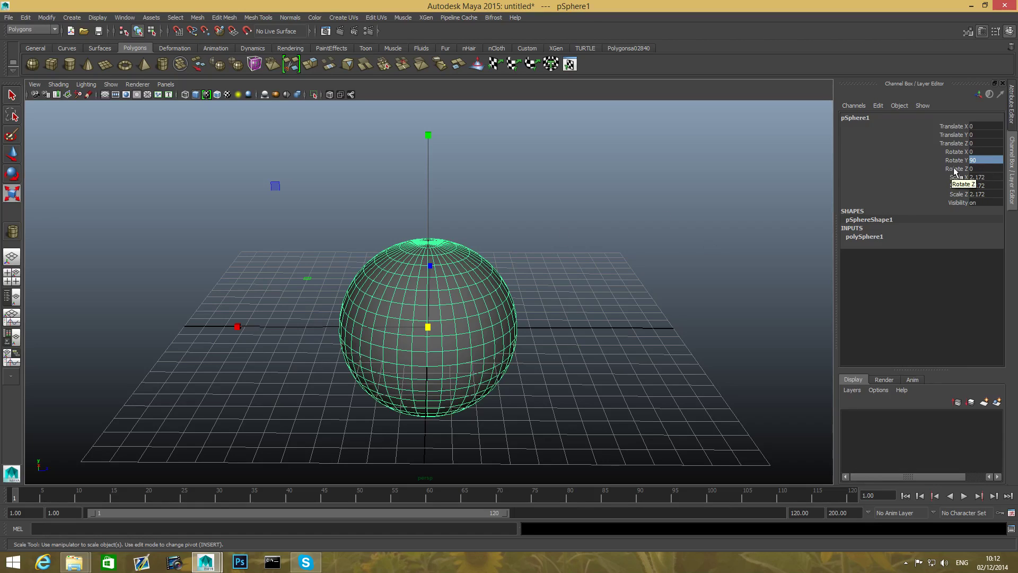
- Set the sphere's Rotate X to 90 in the Channel Box and view the rotated sphere from another angle
double_click(979, 152)
text(90)
key(Return)
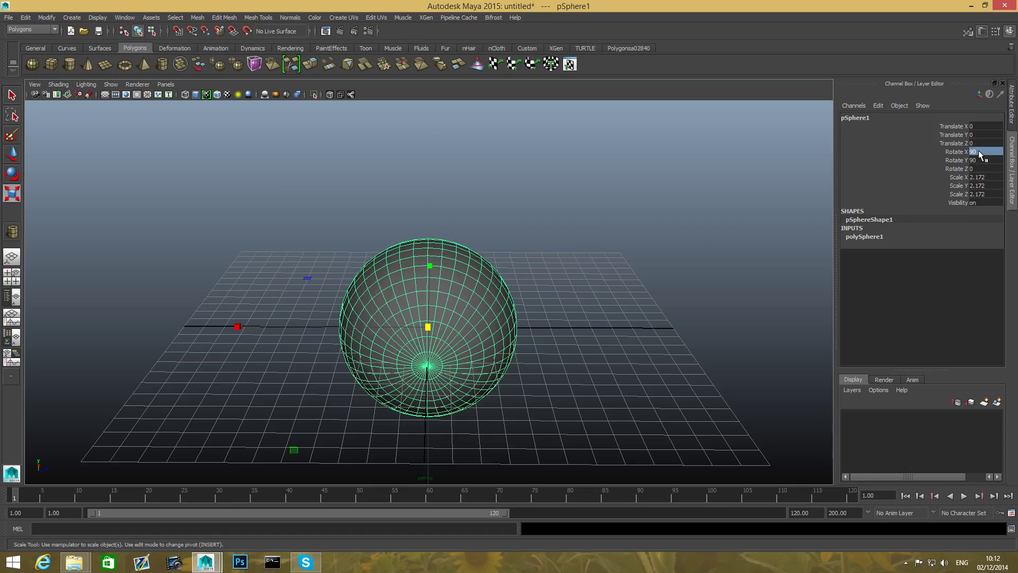
alt+drag(593, 303, 627, 278)
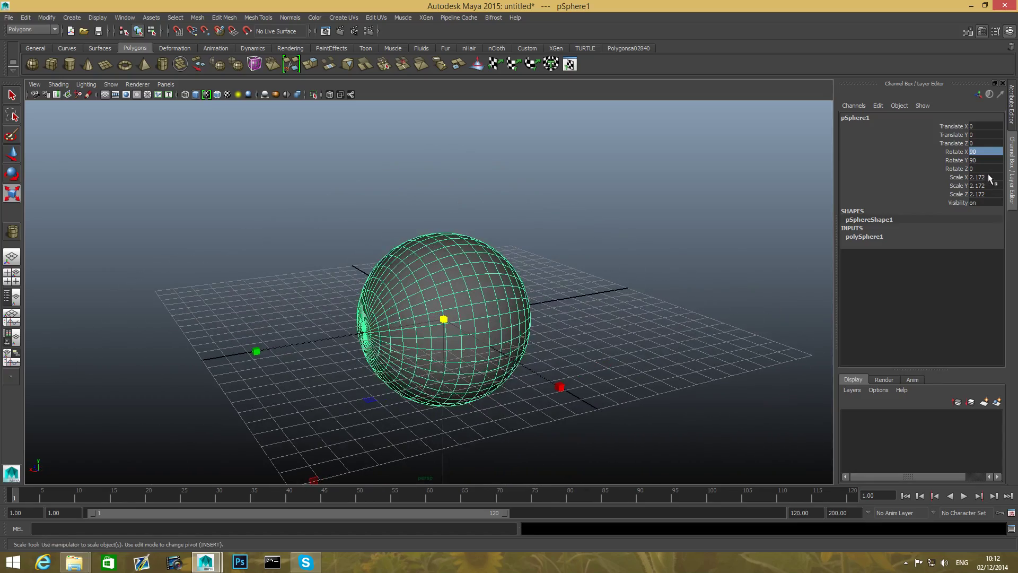
- Reset the sphere's Rotate X and Rotate Y values to 0 in the Channel Box
click(981, 154)
text(0)
key(Return)
click(972, 160)
text(0)
key(Return)
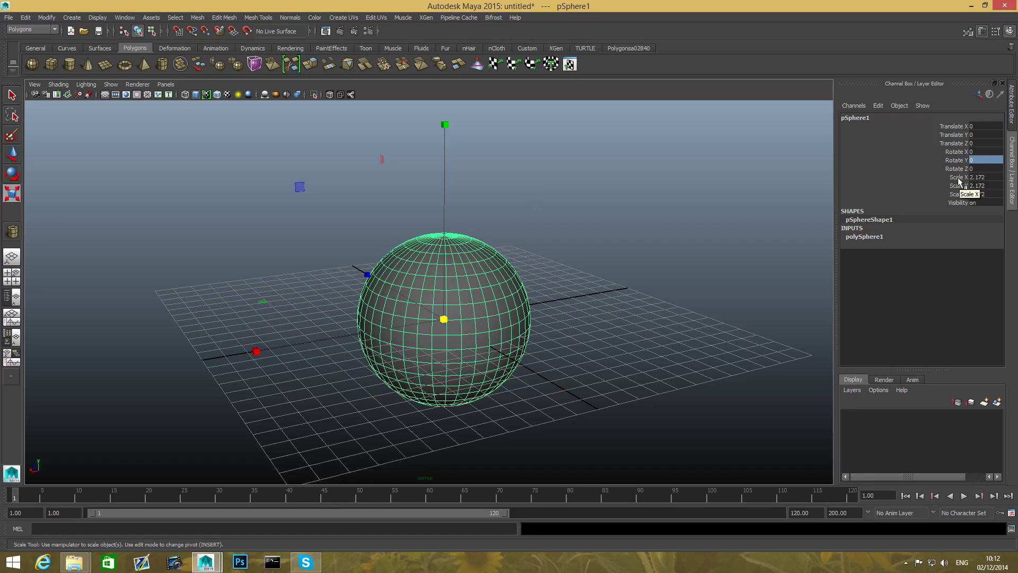
- Shift the sphere along the X axis by setting Translate X first to 1, and finally to 2
click(977, 128)
key(Return)
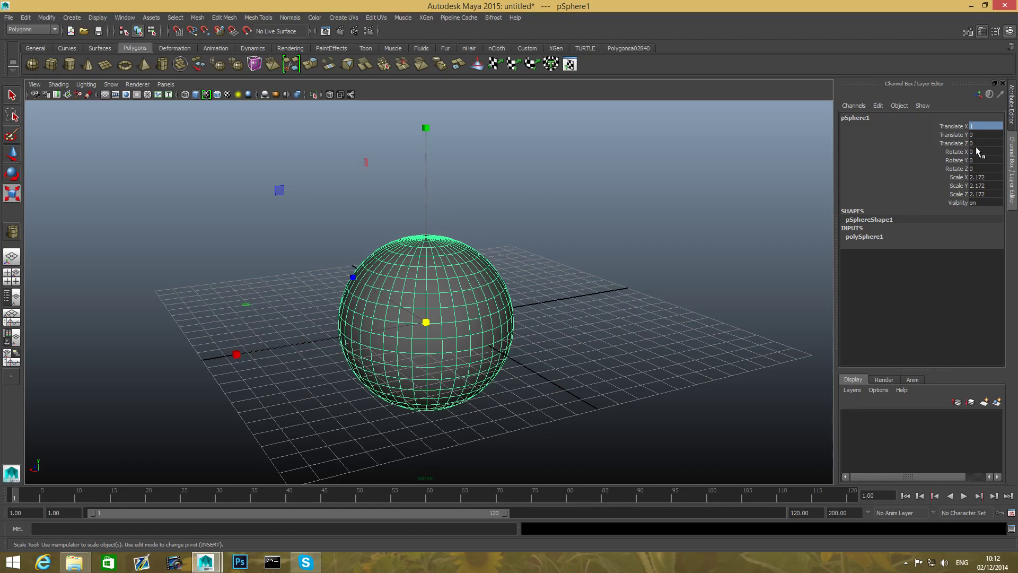
alt+drag(554, 324, 383, 311)
alt+drag(527, 331, 411, 317)
alt+drag(476, 305, 525, 307)
text(2)
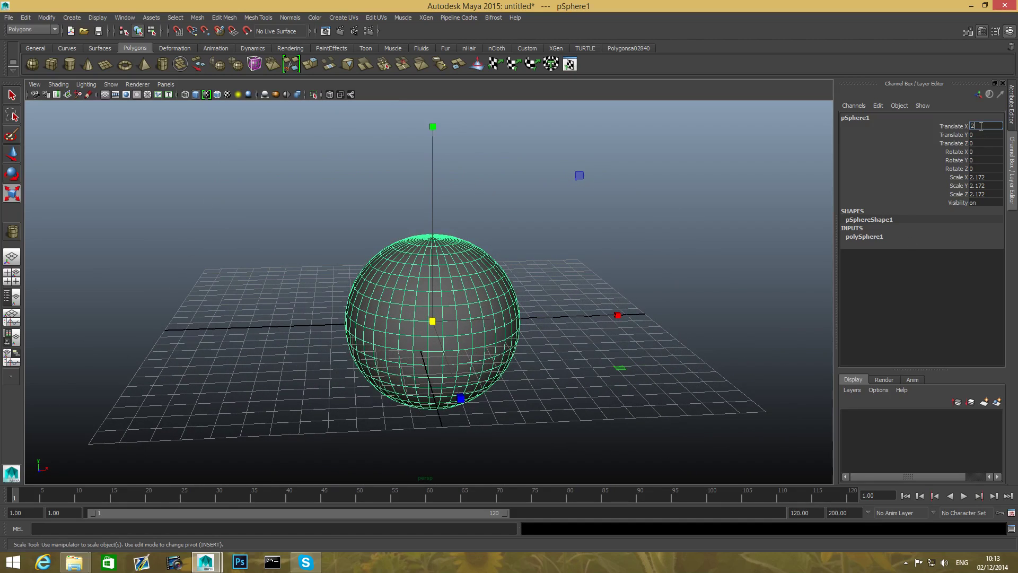
key(Return)
- Examine the sphere's position on the grid from several angles and distances, framing the selected sphere in the perspective view
alt+drag(734, 265, 728, 307)
alt+drag(737, 329, 378, 311)
alt+right_drag(378, 312, 643, 395)
alt+middle_drag(644, 395, 614, 389)
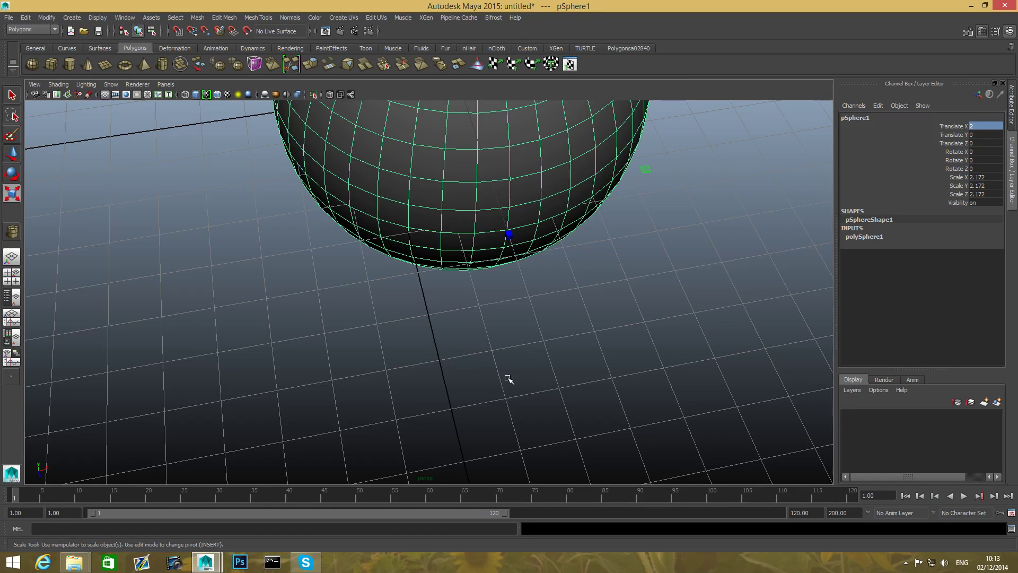
scroll(513, 380, down, 2)
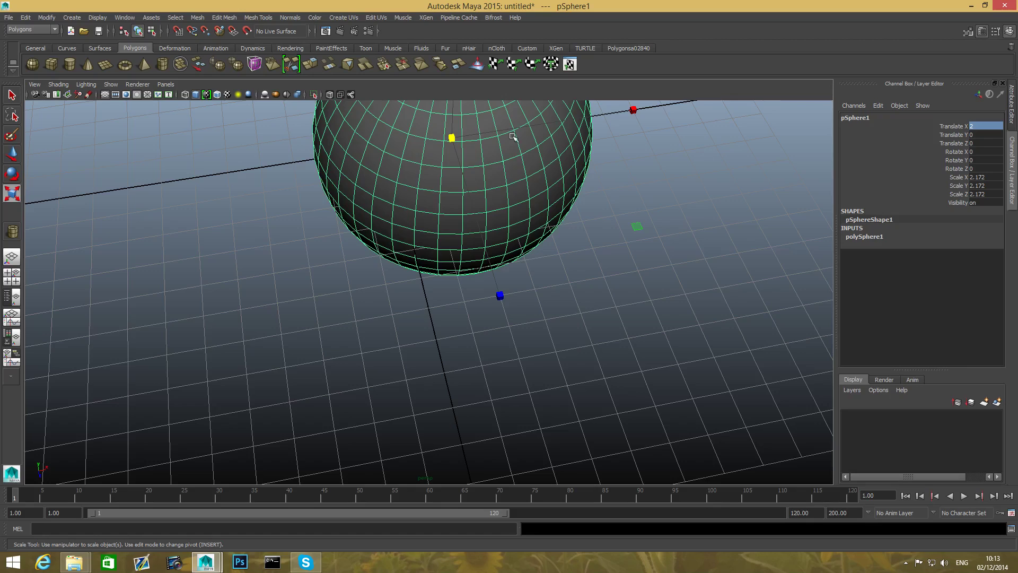
key(f)
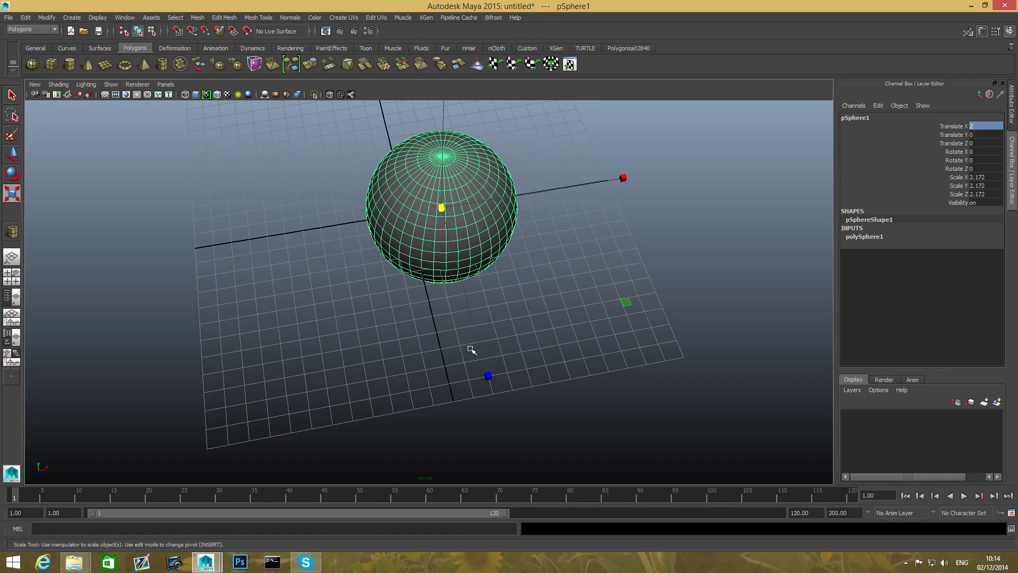
alt+drag(505, 284, 475, 343)
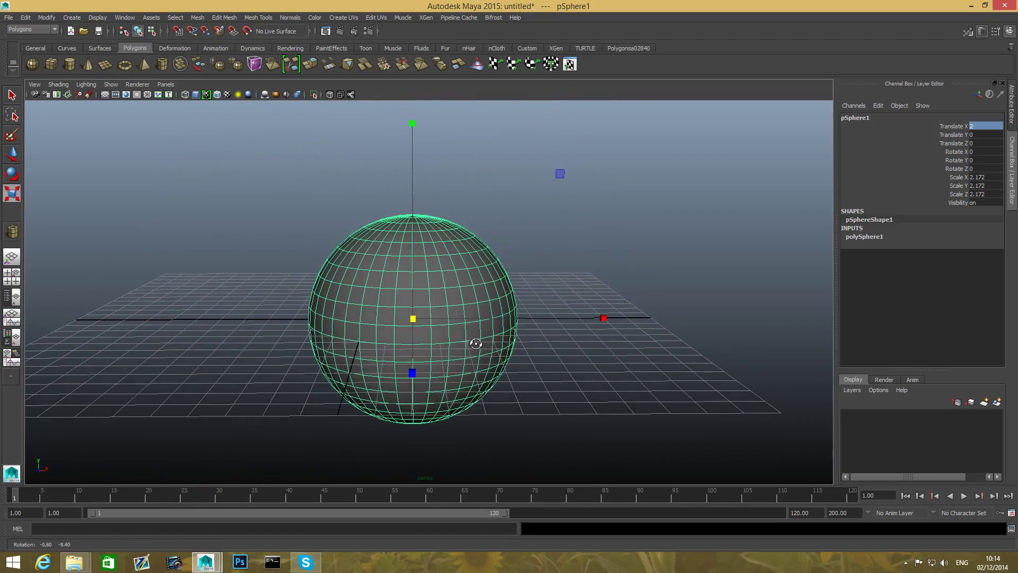